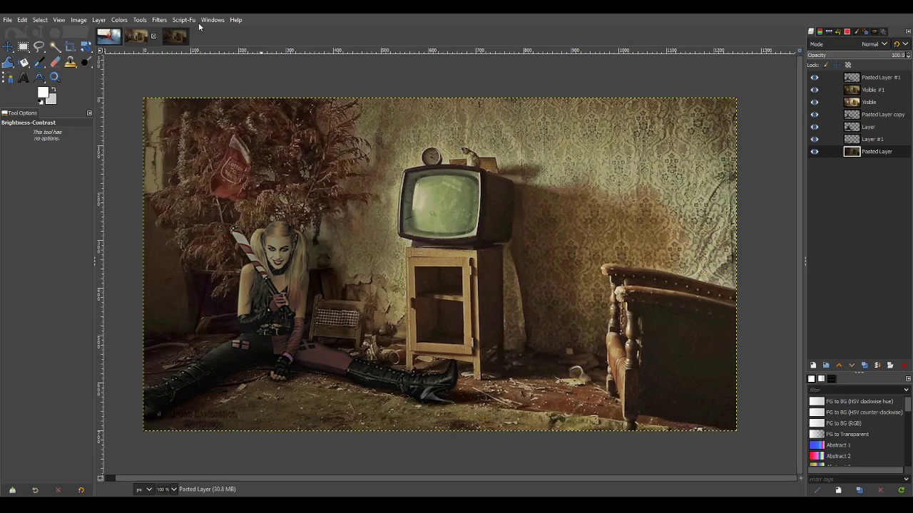
Step: Compare the model photo and finished composite tabs, ending on the empty TV-room image
{"action": "left_click", "coordinate": [167, 42]}
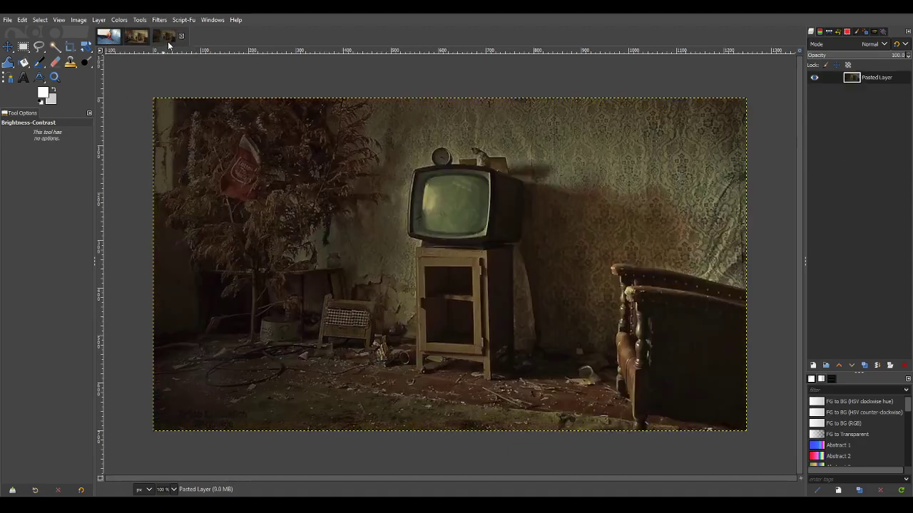
{"action": "left_click", "coordinate": [113, 43]}
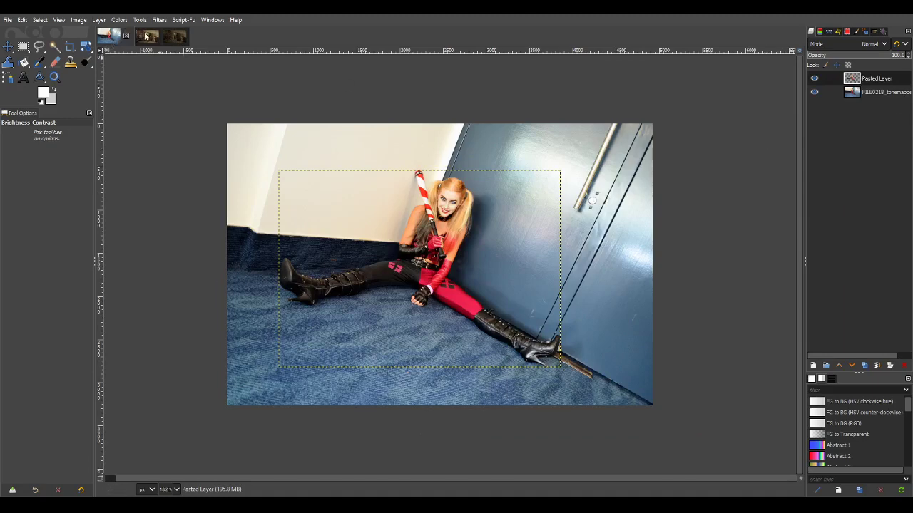
{"action": "left_click", "coordinate": [146, 35]}
{"action": "left_click", "coordinate": [174, 37]}
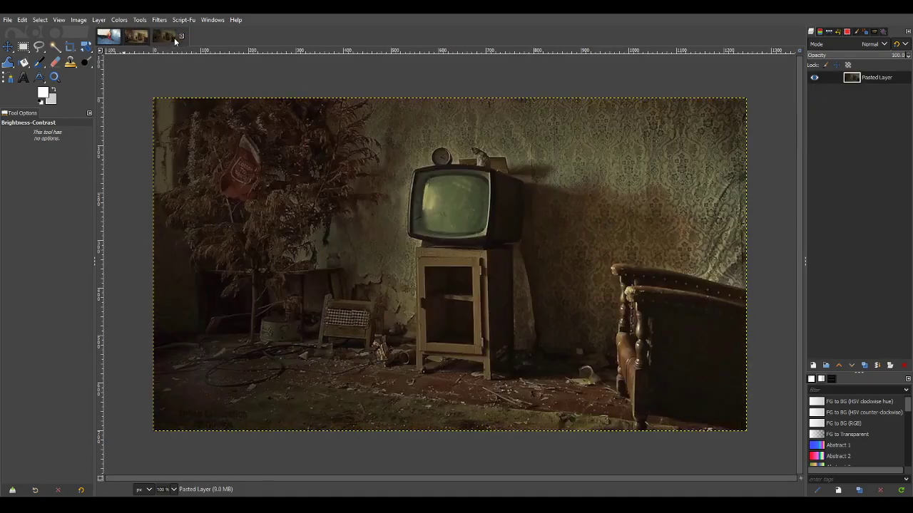
{"action": "left_click", "coordinate": [141, 38]}
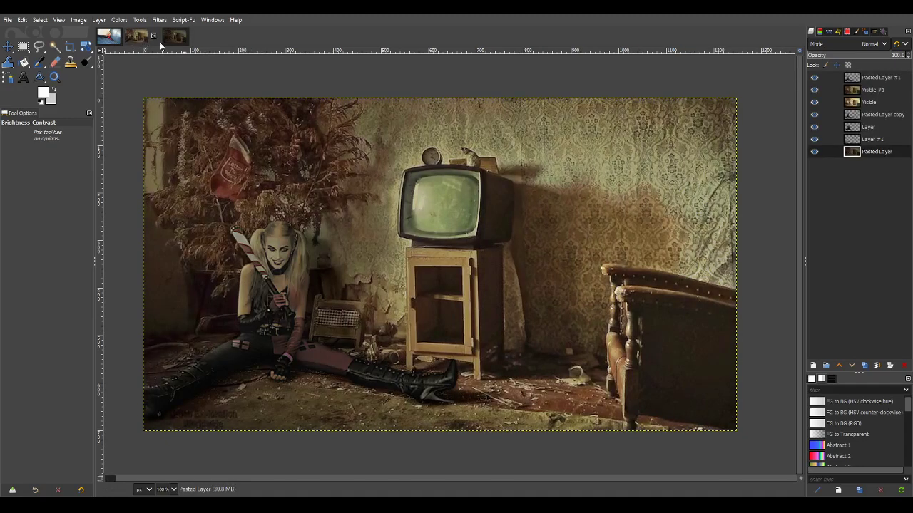
{"action": "left_click", "coordinate": [171, 44]}
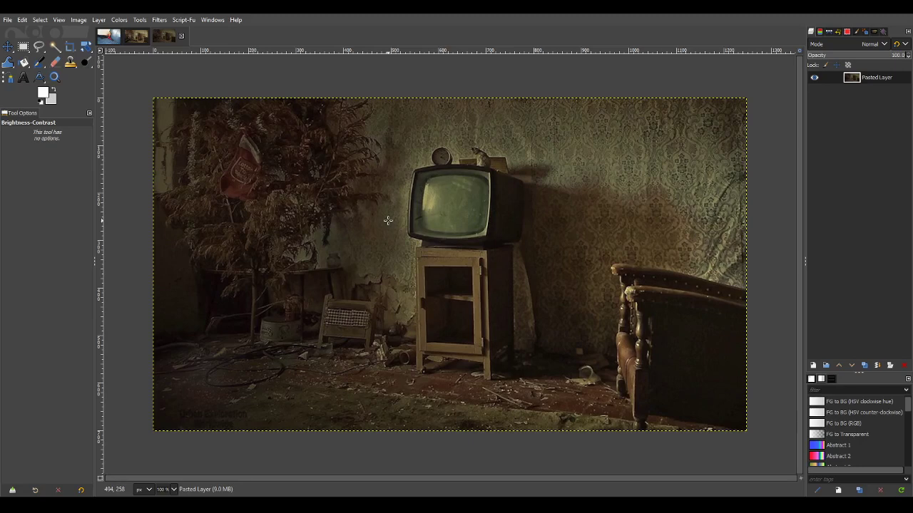
Step: Cycle through the composite and TV-room tabs and finish on the cosplay model photo
{"action": "left_click", "coordinate": [138, 40]}
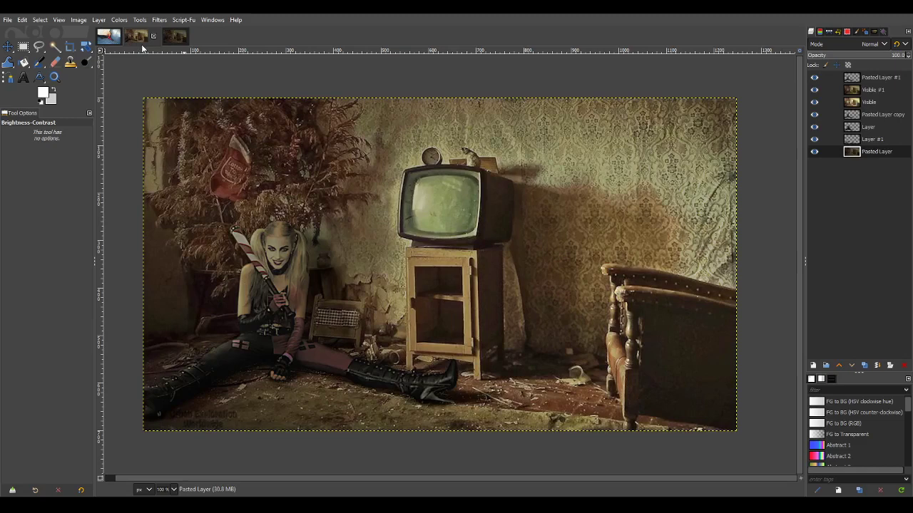
{"action": "left_click", "coordinate": [176, 43]}
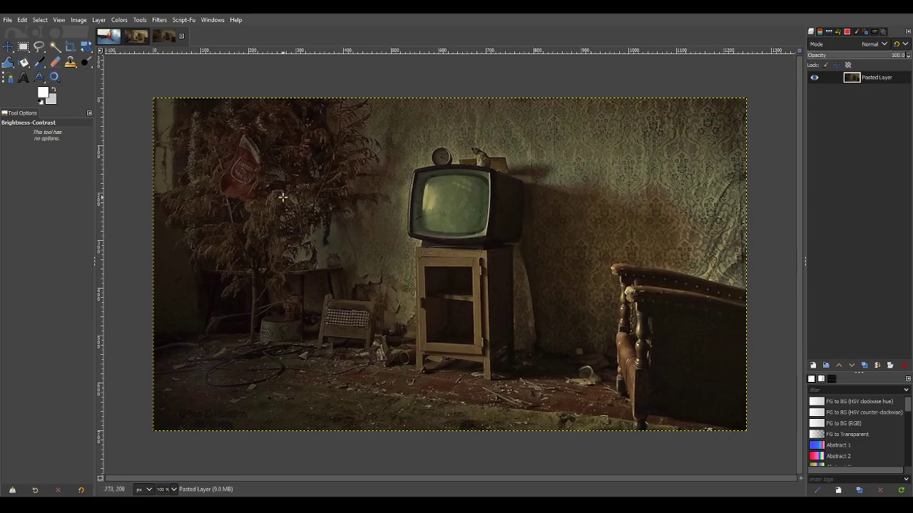
{"action": "left_click", "coordinate": [107, 40]}
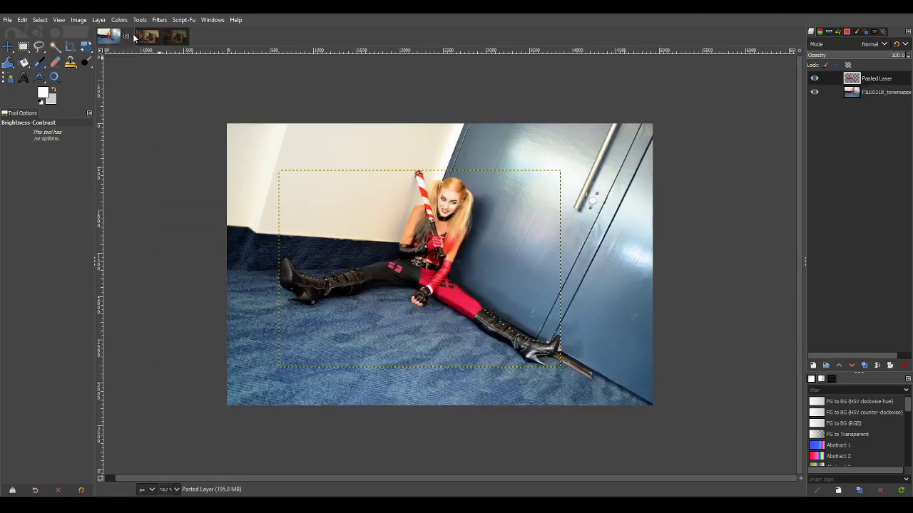
{"action": "left_click", "coordinate": [140, 38]}
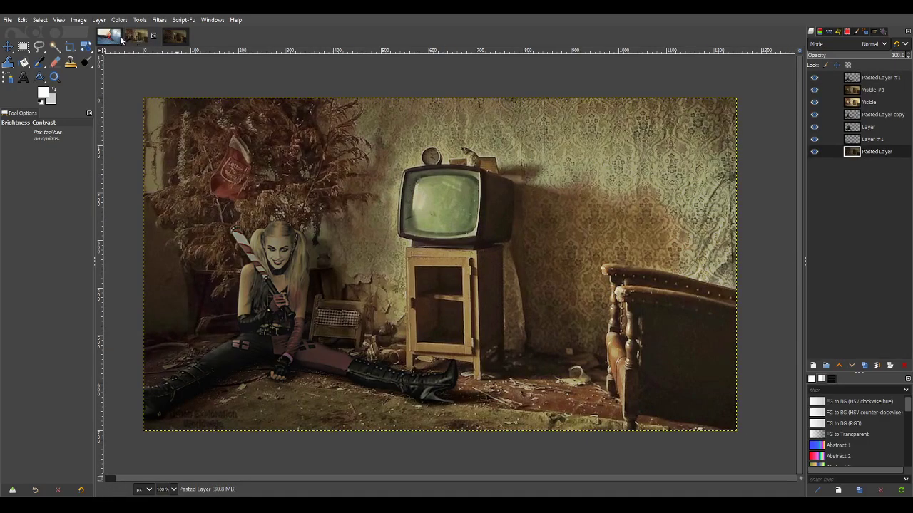
{"action": "left_click", "coordinate": [185, 40]}
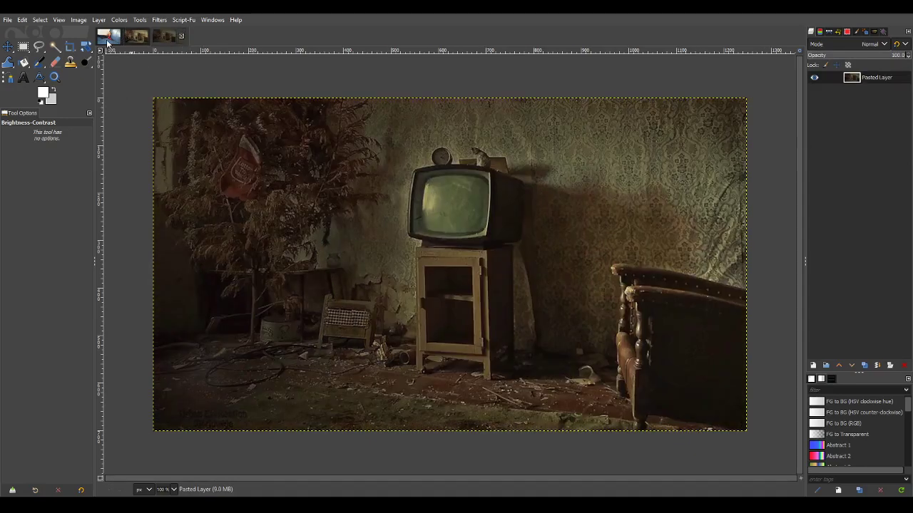
{"action": "left_click", "coordinate": [107, 41]}
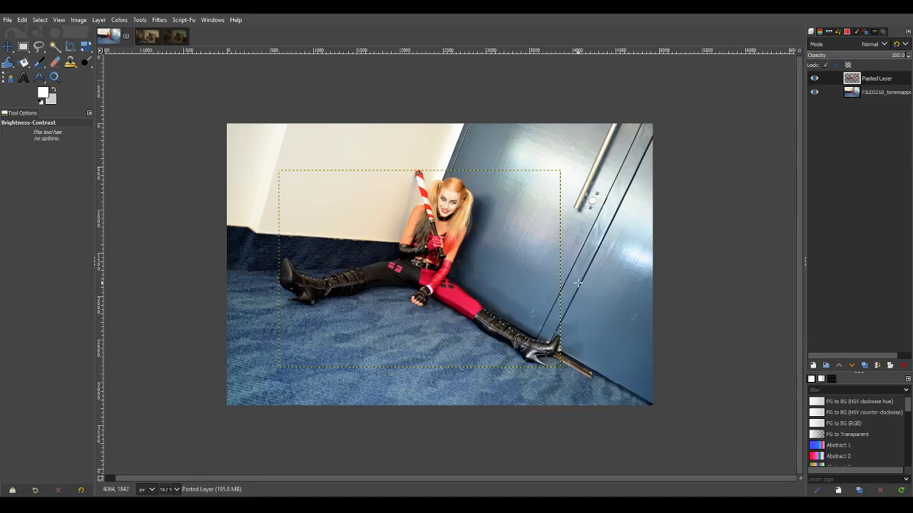
{"action": "left_click", "coordinate": [171, 39]}
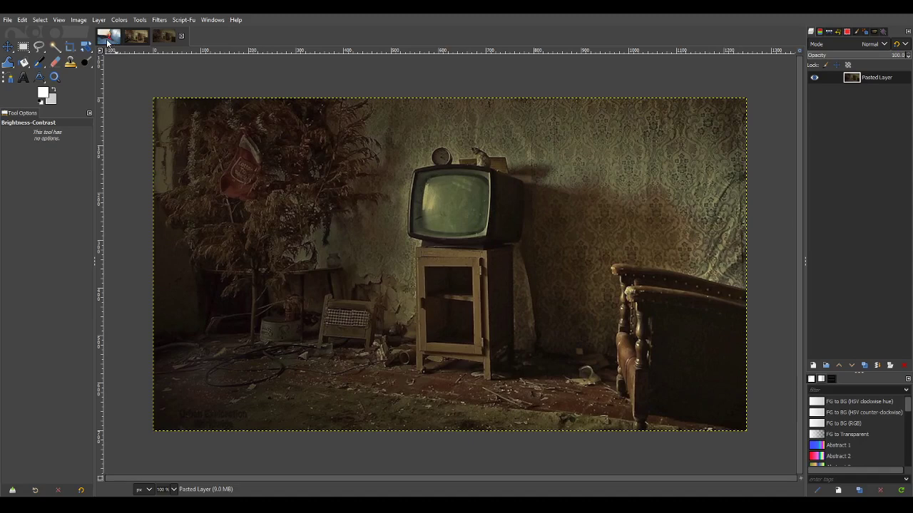
{"action": "left_click", "coordinate": [107, 42]}
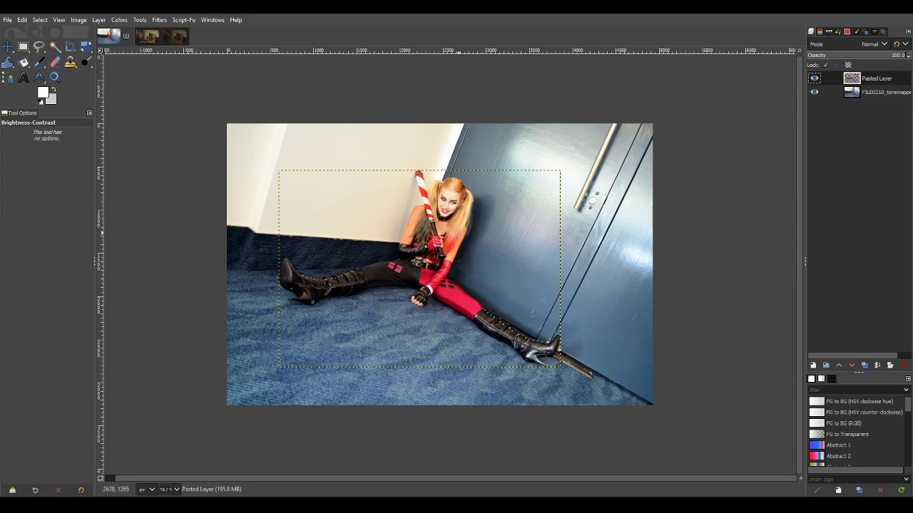
Step: Copy the cosplay photo and paste it into the TV-room image as a new layer
{"action": "key", "text": "ctrl+c"}
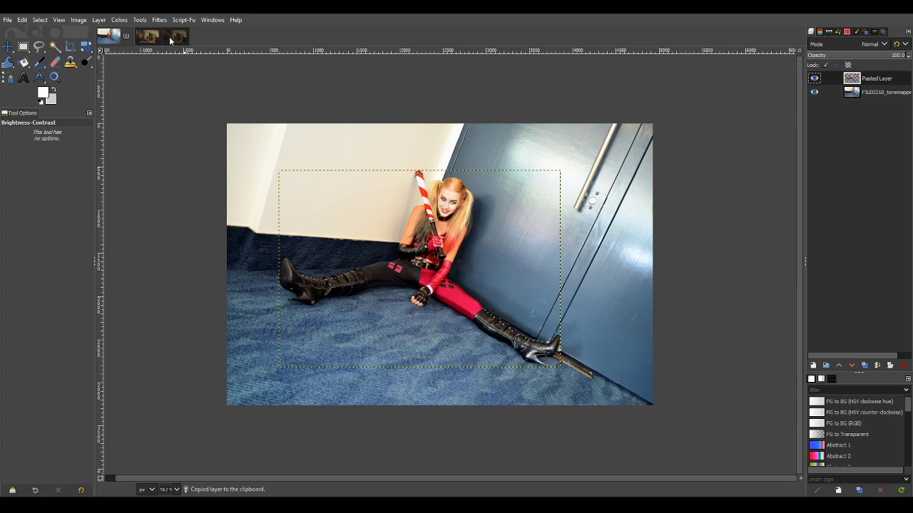
{"action": "left_click", "coordinate": [147, 36]}
{"action": "left_click", "coordinate": [174, 37]}
{"action": "key", "text": "ctrl+v"}
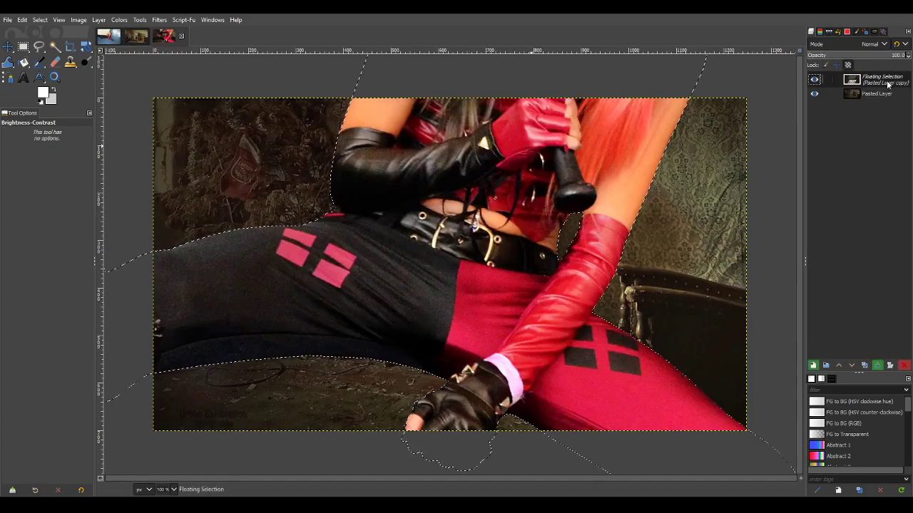
{"action": "key", "text": "shift+ctrl+n"}
Step: Scale the pasted model layer down to 1523 × 1068 pixels
{"action": "scroll", "coordinate": [756, 171], "scroll_direction": "down", "scroll_amount": 5}
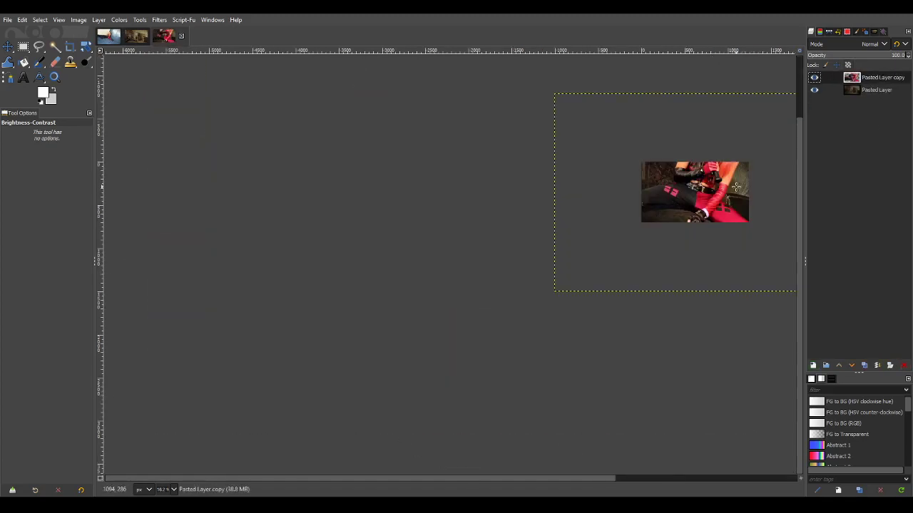
{"action": "left_click", "coordinate": [87, 48]}
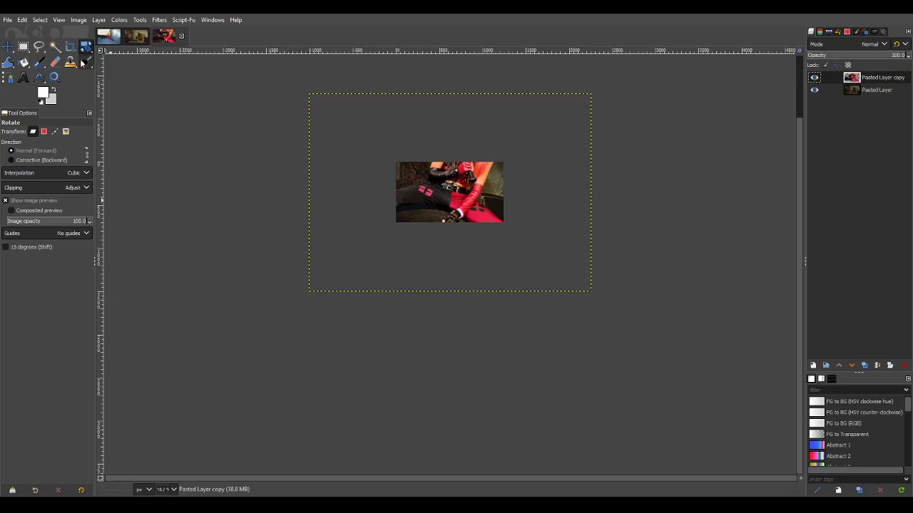
{"action": "key", "text": "shift+s"}
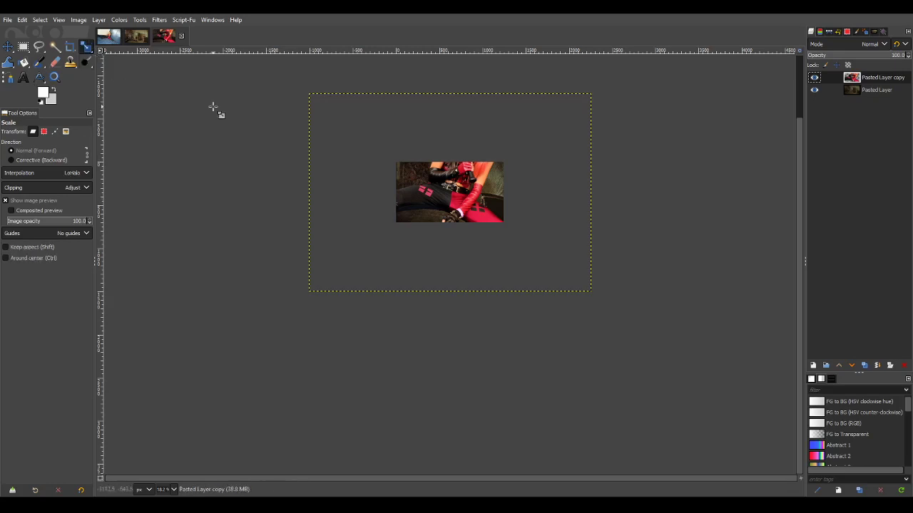
{"action": "scroll", "coordinate": [513, 120], "scroll_direction": "up", "scroll_amount": 1}
{"action": "left_click_drag", "start_coordinate": [585, 351], "coordinate": [406, 214]}
Step: Commit the new size, then tilt the model layer by about 11 degrees
{"action": "key", "text": "Return"}
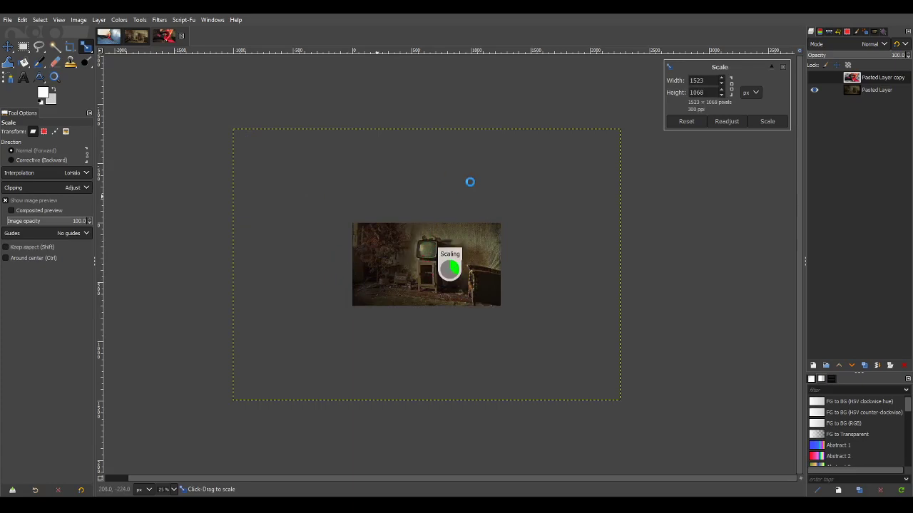
{"action": "key", "text": "2"}
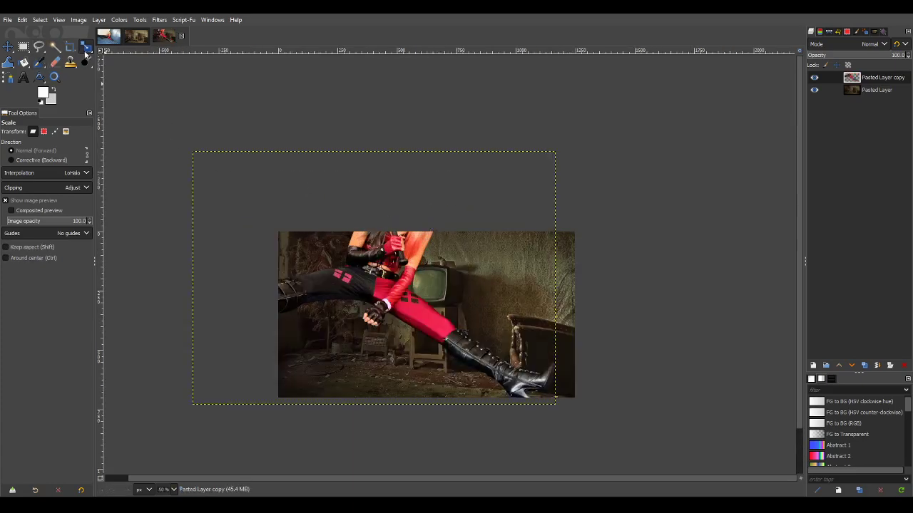
{"action": "key", "text": "shift+r"}
{"action": "left_click_drag", "start_coordinate": [412, 293], "coordinate": [439, 268]}
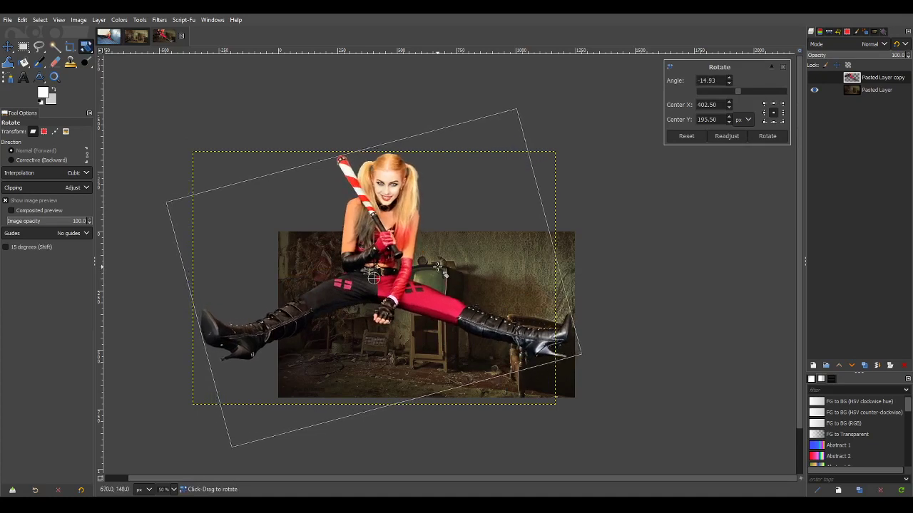
{"action": "key", "text": "Return"}
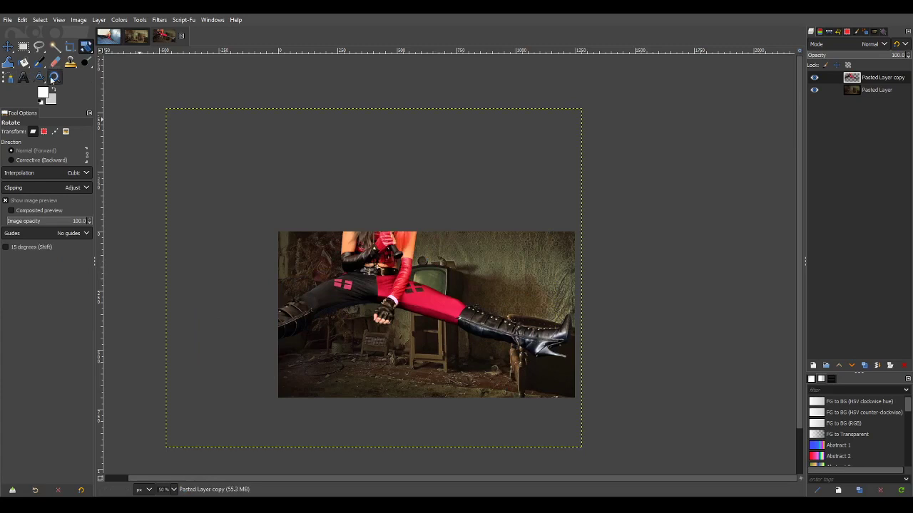
Step: Enlarge the model layer slightly up and to the left
{"action": "key", "text": "shift+s"}
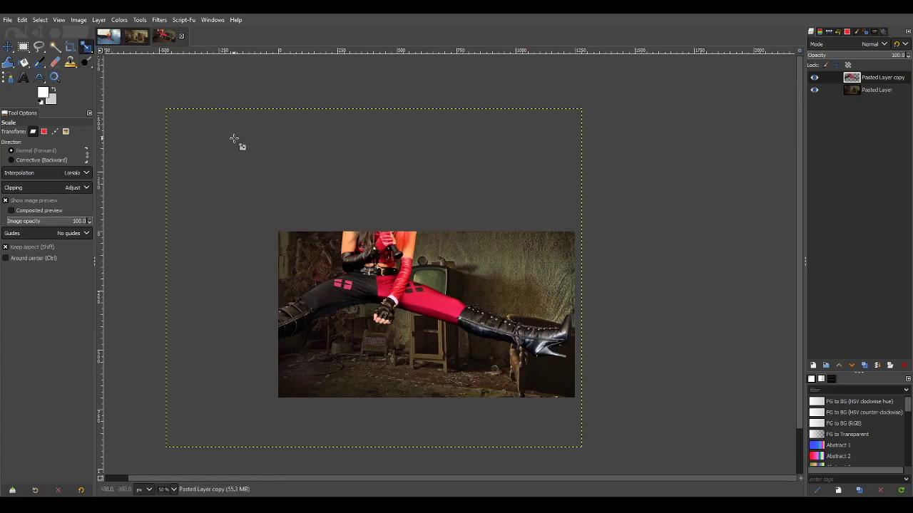
{"action": "left_click", "coordinate": [442, 335]}
{"action": "left_click_drag", "start_coordinate": [442, 335], "coordinate": [414, 313]}
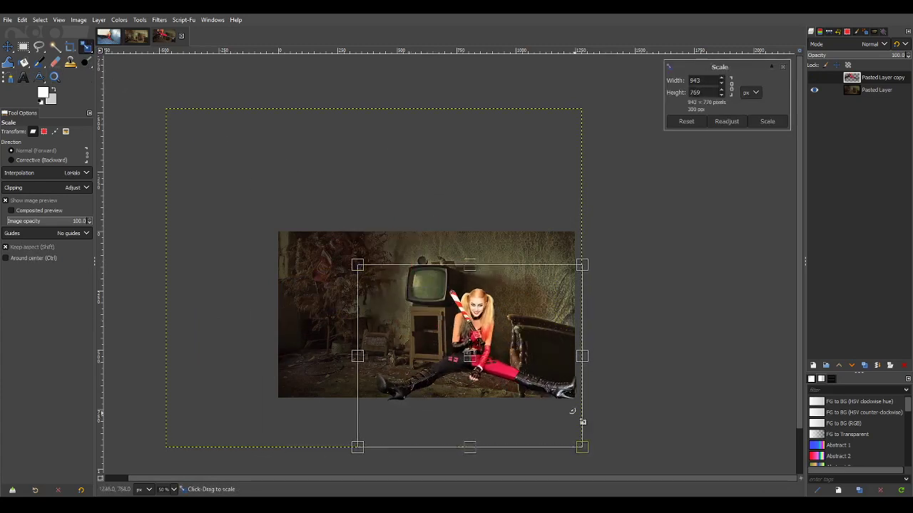
{"action": "key", "text": "Return"}
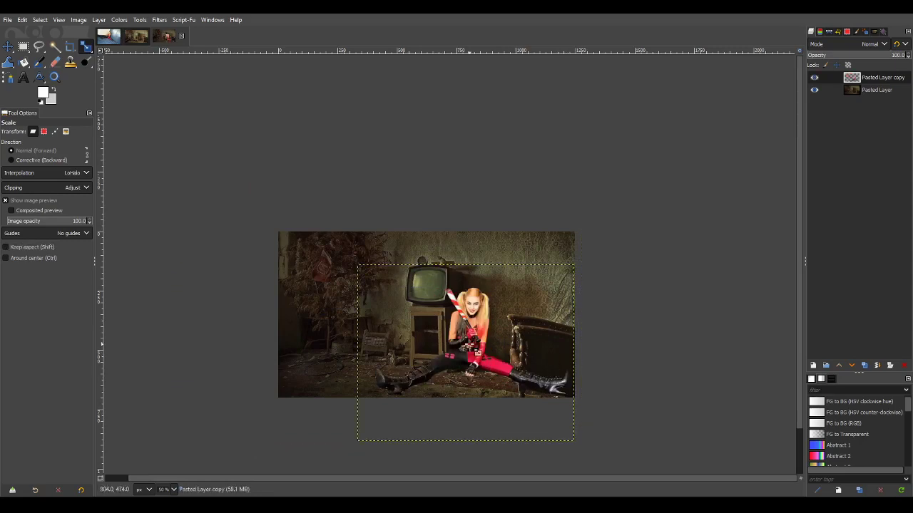
{"action": "scroll", "coordinate": [580, 369], "scroll_direction": "up", "scroll_amount": 2}
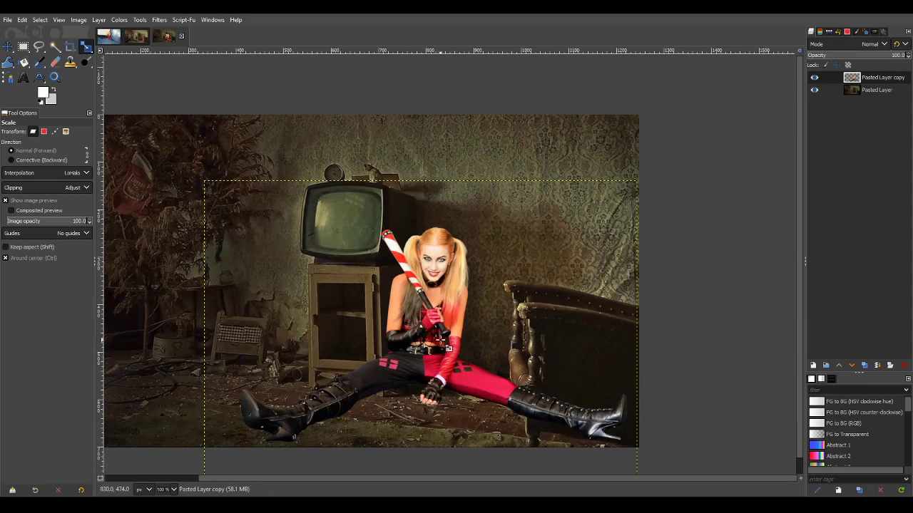
{"action": "scroll", "coordinate": [447, 347], "scroll_direction": "down", "scroll_amount": 2}
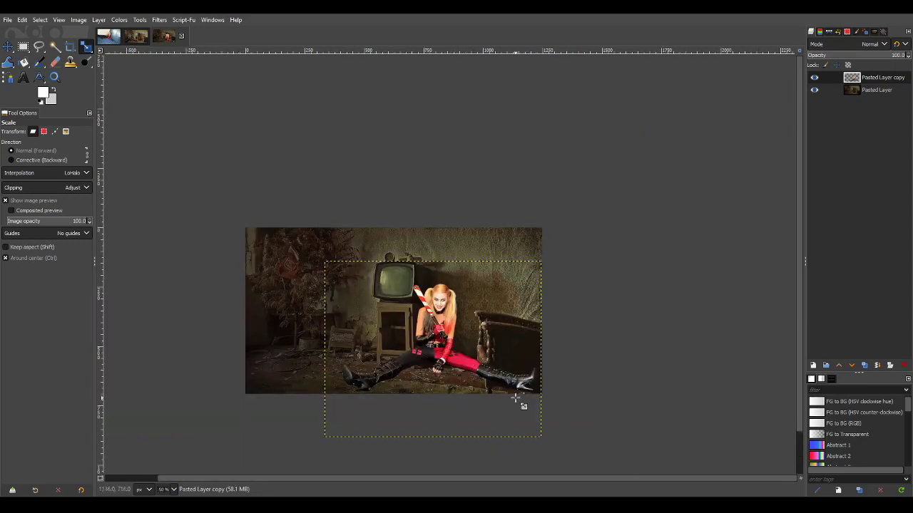
Step: Undo that change and scale the model layer down to about 876×715
{"action": "key", "text": "ctrl+z"}
{"action": "left_click_drag", "start_coordinate": [266, 163], "coordinate": [455, 336]}
{"action": "mouse_move", "coordinate": [555, 410]}
{"action": "left_mouse_down"}
{"action": "mouse_move", "coordinate": [528, 392]}
{"action": "mouse_move", "coordinate": [550, 407]}
{"action": "left_mouse_up"}
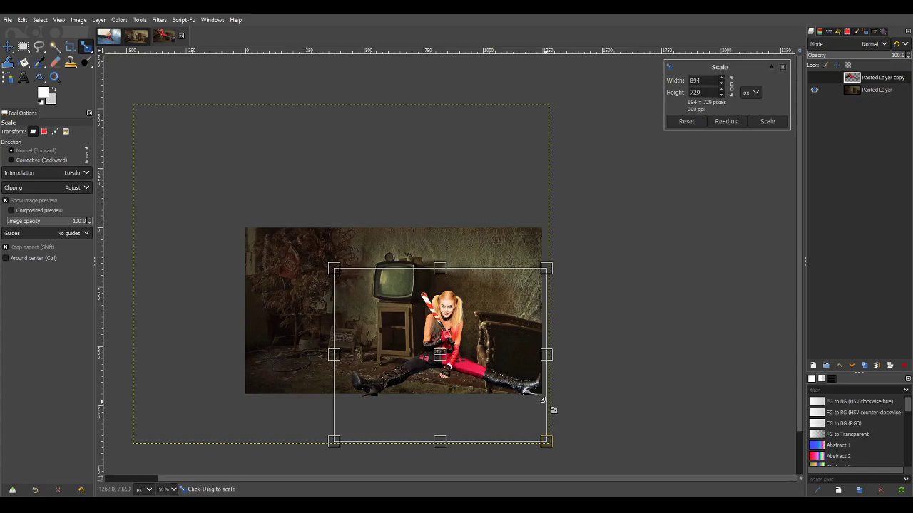
{"action": "key", "text": "Return"}
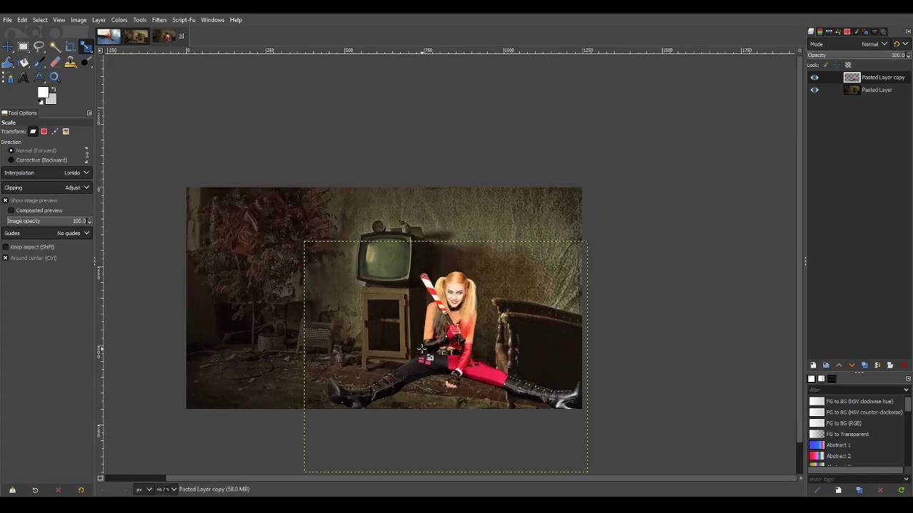
{"action": "scroll", "coordinate": [218, 246], "scroll_direction": "up", "scroll_amount": 3}
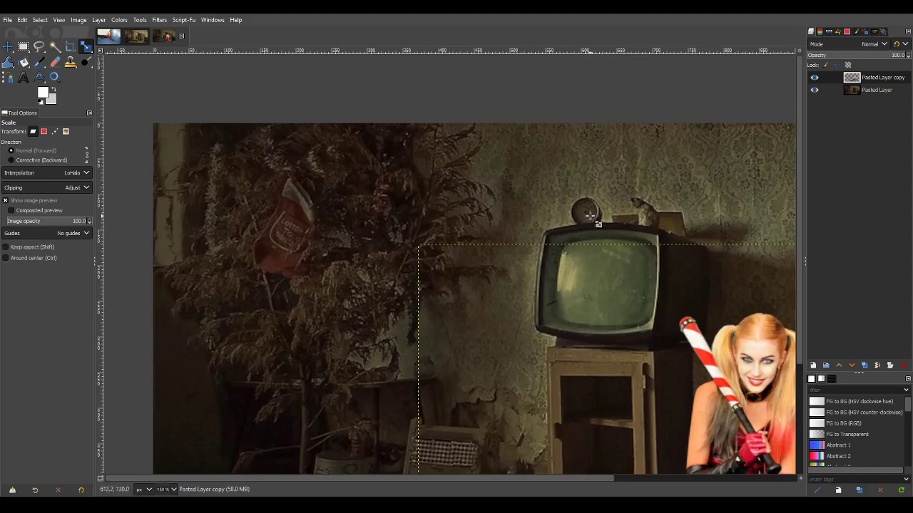
{"action": "scroll", "coordinate": [528, 291], "scroll_direction": "down", "scroll_amount": 1}
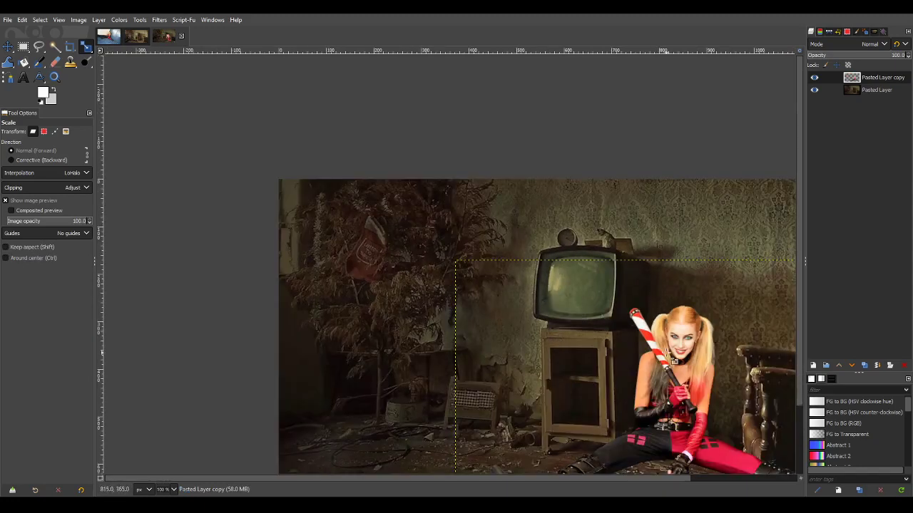
Step: Move the model left and up beside the TV, then slightly down
{"action": "left_click", "coordinate": [7, 47]}
{"action": "left_click_drag", "start_coordinate": [674, 388], "coordinate": [474, 350]}
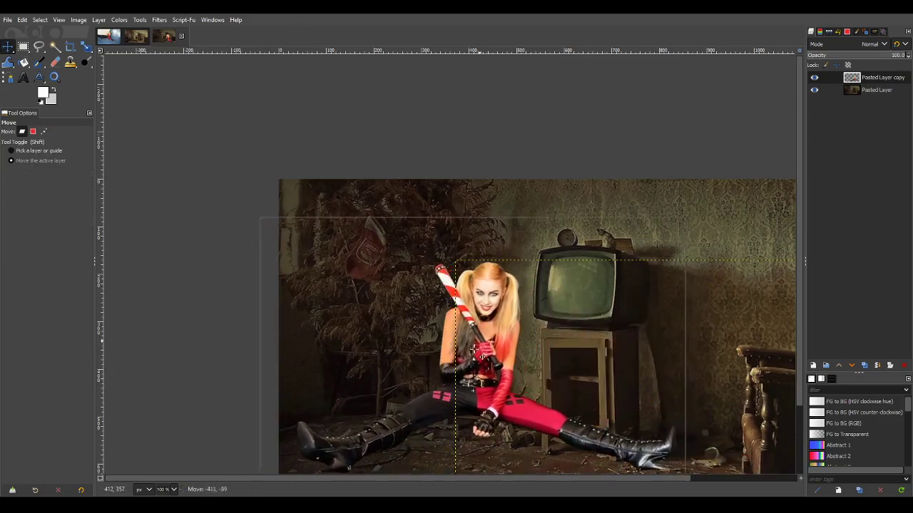
{"action": "scroll", "coordinate": [474, 364], "scroll_direction": "down", "scroll_amount": 2, "text": "ctrl"}
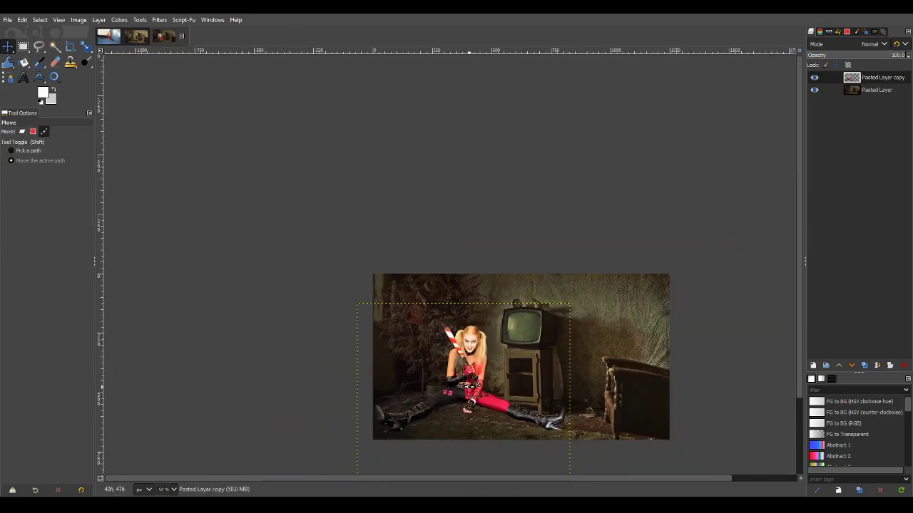
{"action": "left_click_drag", "start_coordinate": [468, 383], "coordinate": [452, 393]}
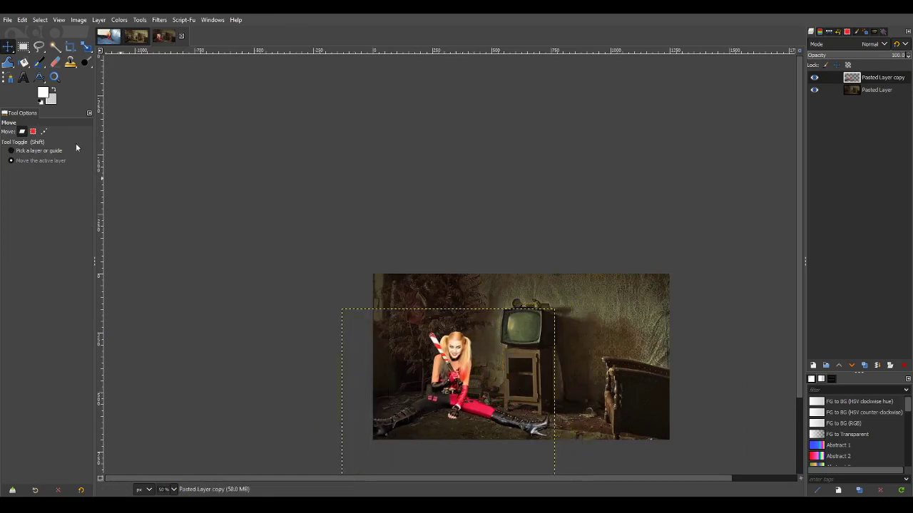
Step: Adjust the model layer's size very slightly and commit it
{"action": "left_click", "coordinate": [85, 47]}
{"action": "left_click", "coordinate": [383, 467]}
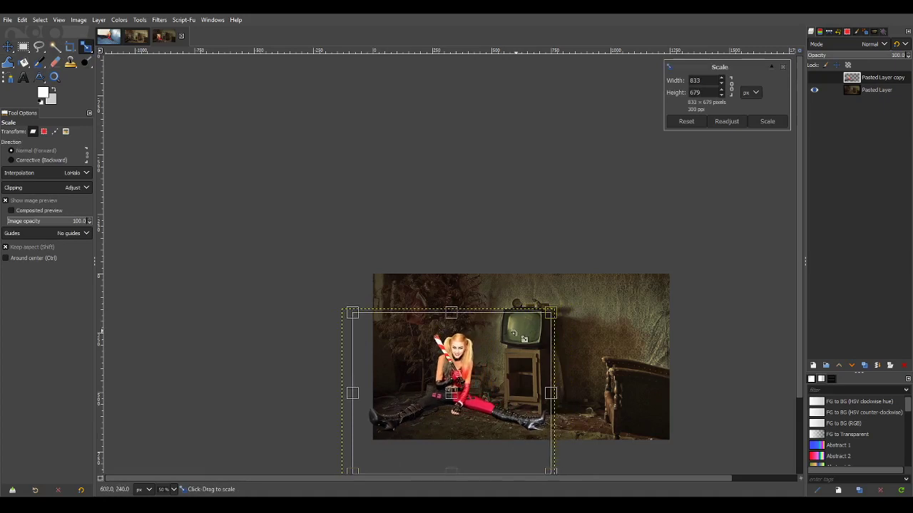
{"action": "left_click_drag", "start_coordinate": [523, 339], "coordinate": [542, 441]}
{"action": "key", "text": "Return"}
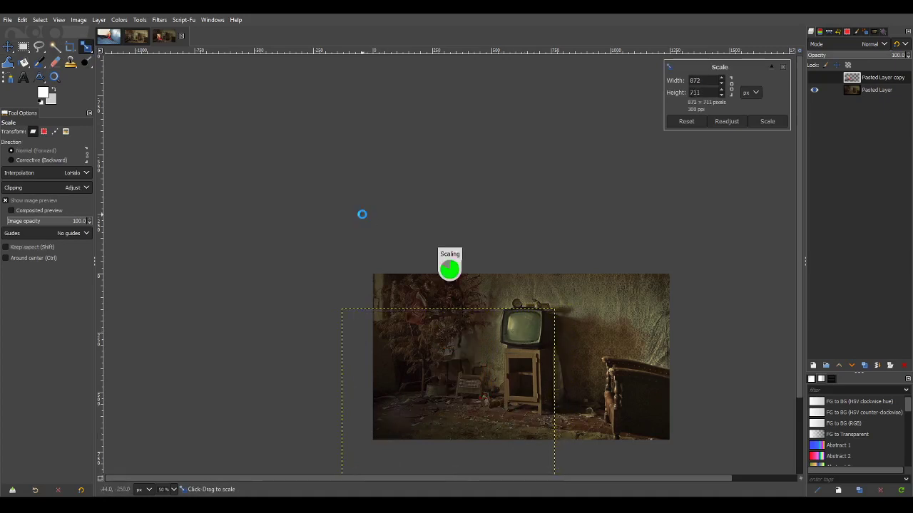
{"action": "scroll", "coordinate": [501, 356], "scroll_direction": "up", "scroll_amount": 2, "text": "ctrl"}
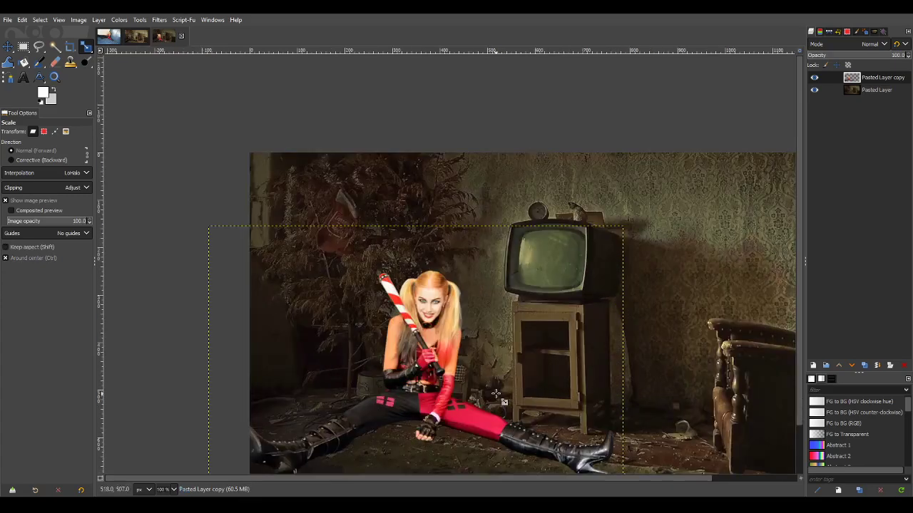
{"action": "scroll", "coordinate": [496, 392], "scroll_direction": "down", "scroll_amount": 2, "text": "ctrl"}
{"action": "scroll", "coordinate": [492, 394], "scroll_direction": "up", "scroll_amount": 2, "text": "ctrl"}
{"action": "scroll", "coordinate": [492, 395], "scroll_direction": "down", "scroll_amount": 2, "text": "ctrl"}
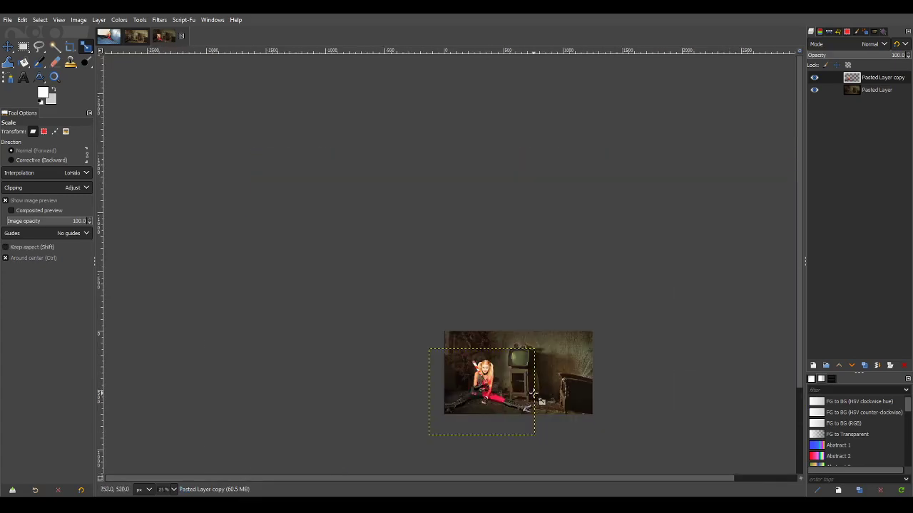
Step: Try moving the model right, then undo and redo back to the earlier size
{"action": "left_click_drag", "start_coordinate": [503, 395], "coordinate": [564, 396]}
{"action": "key", "text": "ctrl+z"}
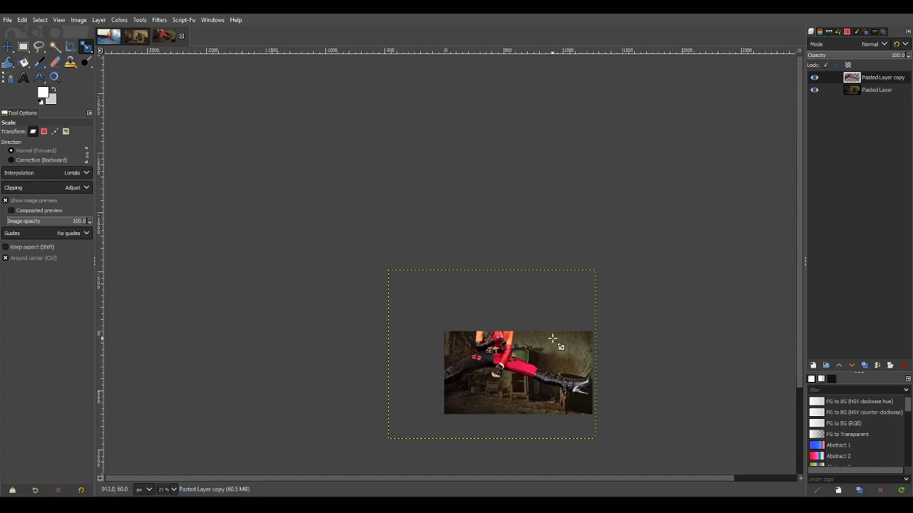
{"action": "key", "text": "ctrl+z"}
{"action": "key", "text": "ctrl+z"}
{"action": "key", "text": "ctrl+y"}
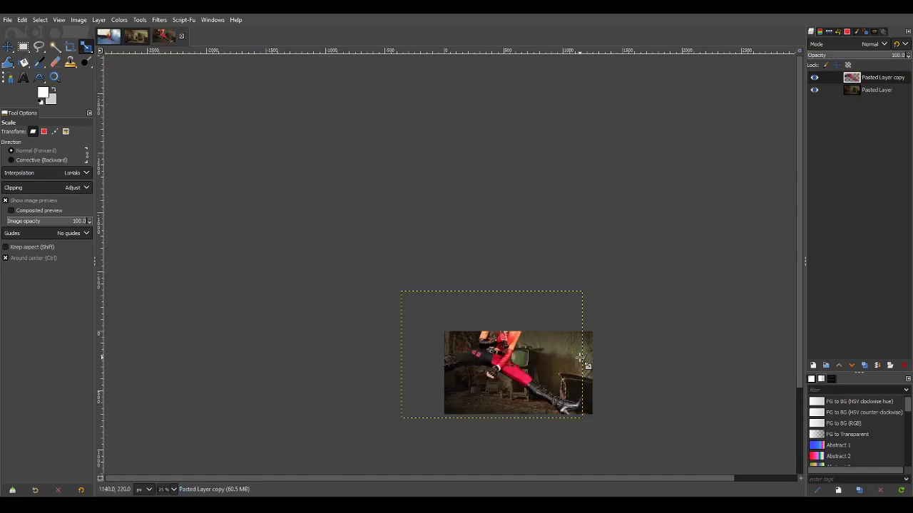
{"action": "key", "text": "ctrl+y"}
Step: Shrink the model proportionally to about 778×635 so she sits on the floor
{"action": "left_click", "coordinate": [444, 292], "text": "shift"}
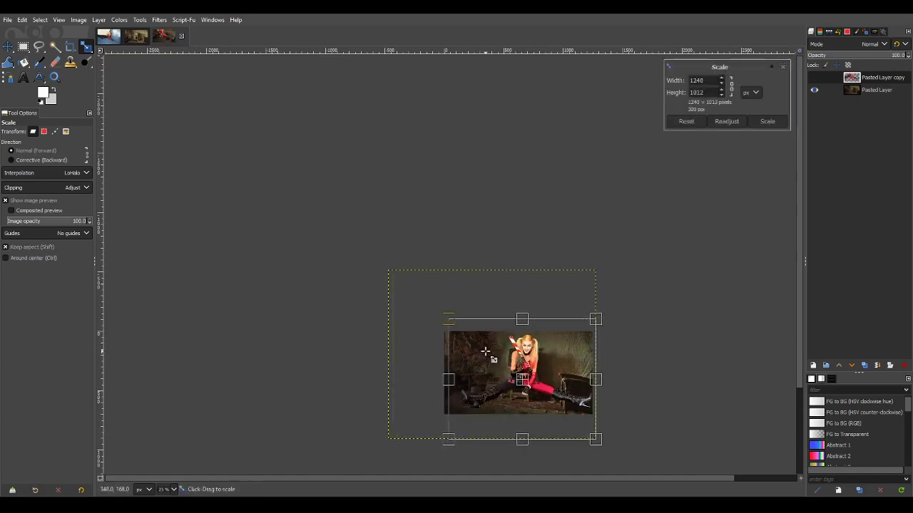
{"action": "left_click_drag", "start_coordinate": [579, 352], "coordinate": [549, 406]}
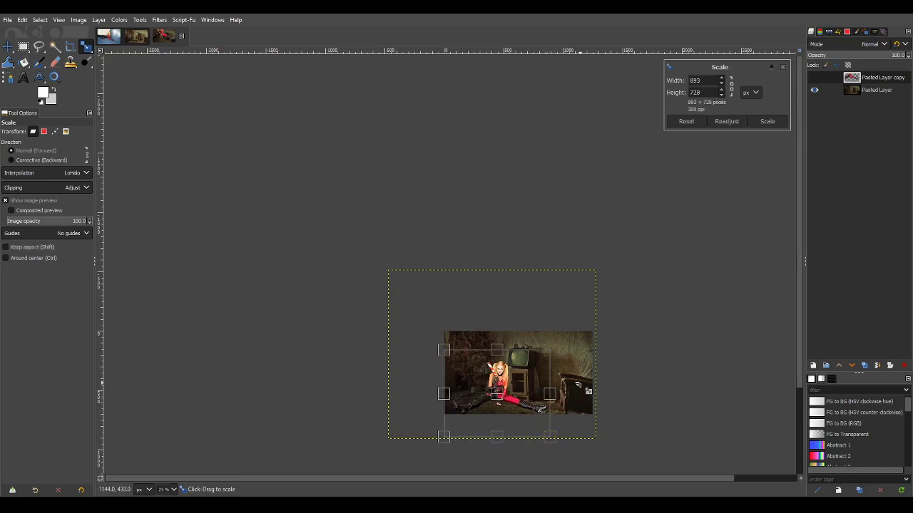
{"action": "left_click_drag", "start_coordinate": [571, 421], "coordinate": [538, 367]}
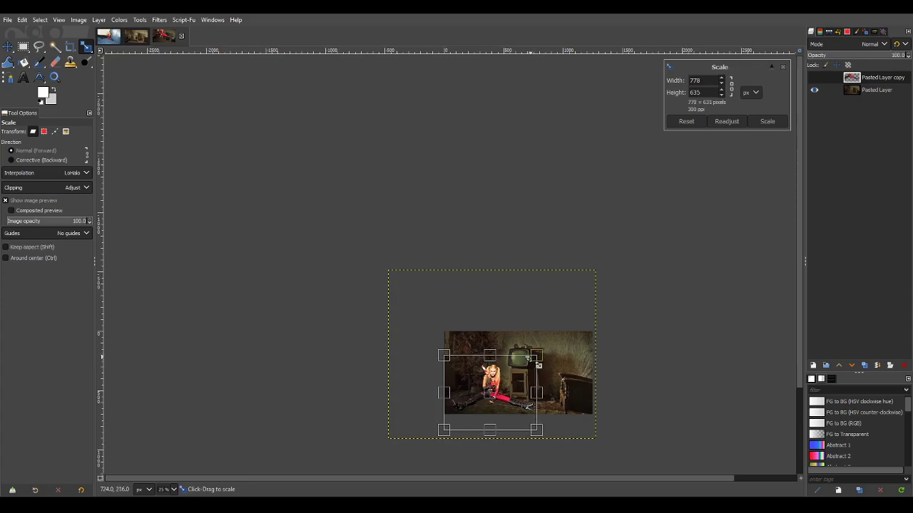
{"action": "key", "text": "Return"}
{"action": "key", "text": "1"}
{"action": "scroll", "coordinate": [499, 410], "scroll_direction": "up", "scroll_amount": 1}
{"action": "scroll", "coordinate": [498, 403], "scroll_direction": "down", "scroll_amount": 2}
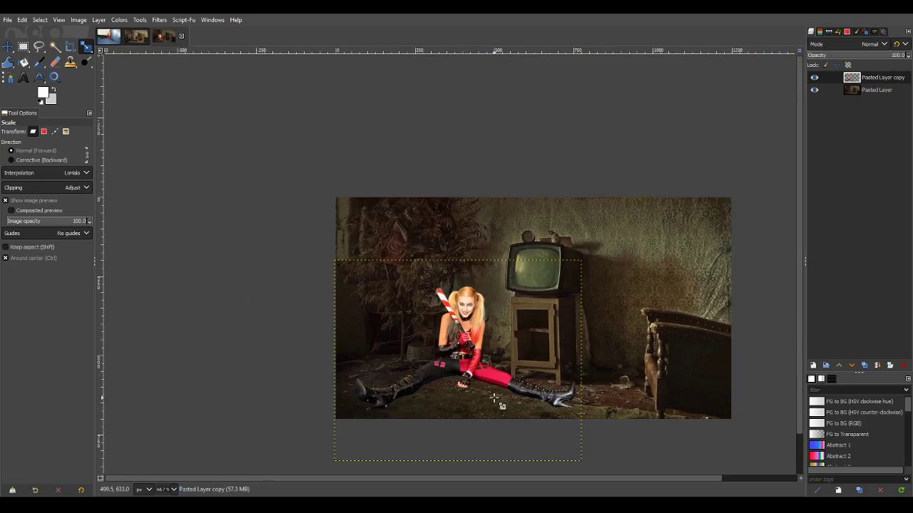
{"action": "scroll", "coordinate": [493, 405], "scroll_direction": "up", "scroll_amount": 1}
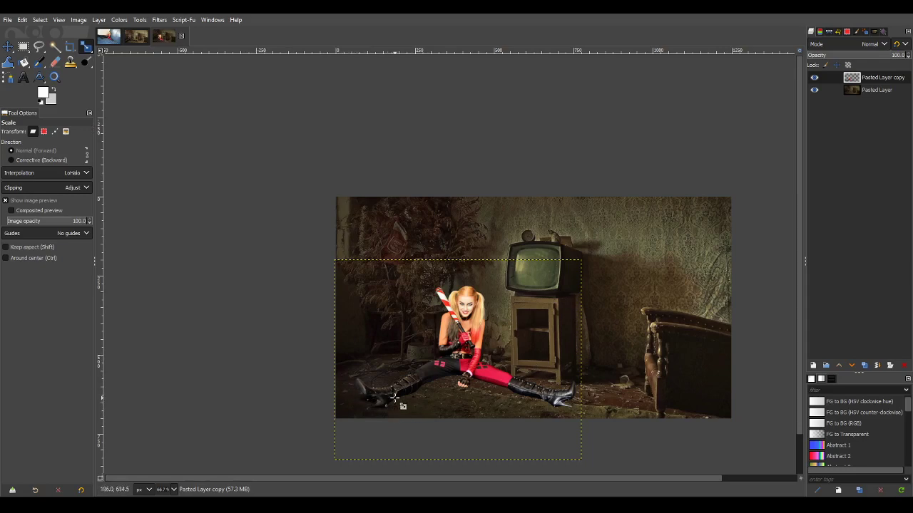
Step: Warp the model's left boot and leg using Shrink area mode at size 322.70
{"action": "left_click", "coordinate": [7, 64]}
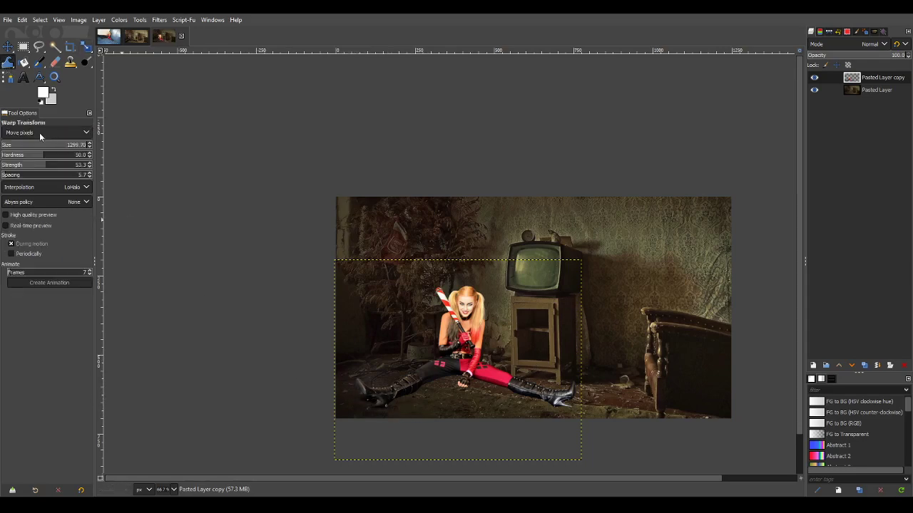
{"action": "left_click", "coordinate": [33, 132]}
{"action": "scroll", "coordinate": [6, 132], "scroll_direction": "down", "scroll_amount": 2}
{"action": "left_click", "coordinate": [40, 146]}
{"action": "mouse_move", "coordinate": [346, 383]}
{"action": "left_mouse_down"}
{"action": "mouse_move", "coordinate": [379, 419]}
{"action": "mouse_move", "coordinate": [372, 397]}
{"action": "left_mouse_up"}
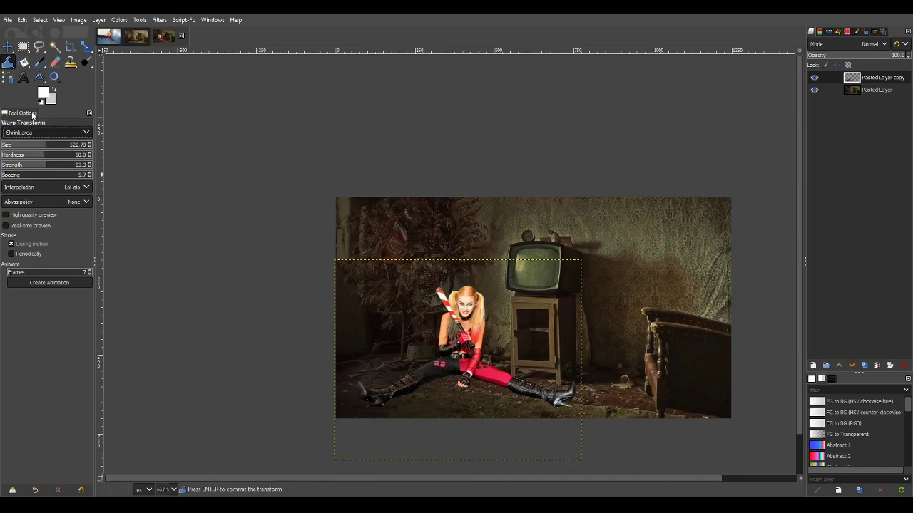
{"action": "scroll", "coordinate": [29, 135], "scroll_direction": "up", "scroll_amount": 2}
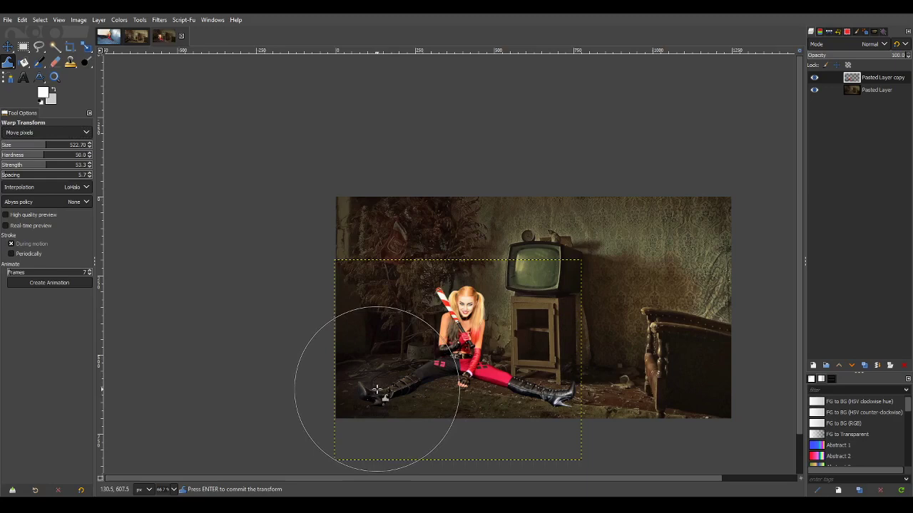
{"action": "key", "text": "Return"}
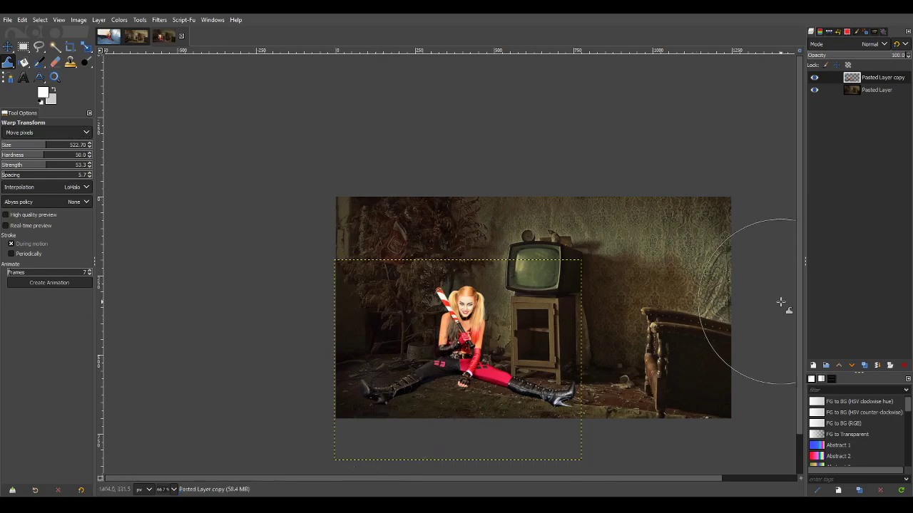
{"action": "left_click", "coordinate": [7, 47]}
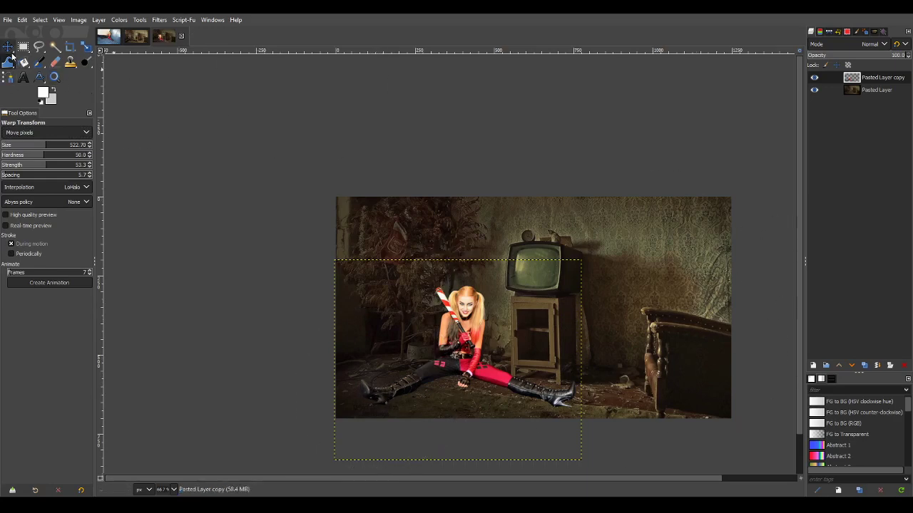
Step: Nudge the model about 12 px to the left
{"action": "left_click_drag", "start_coordinate": [449, 346], "coordinate": [428, 351]}
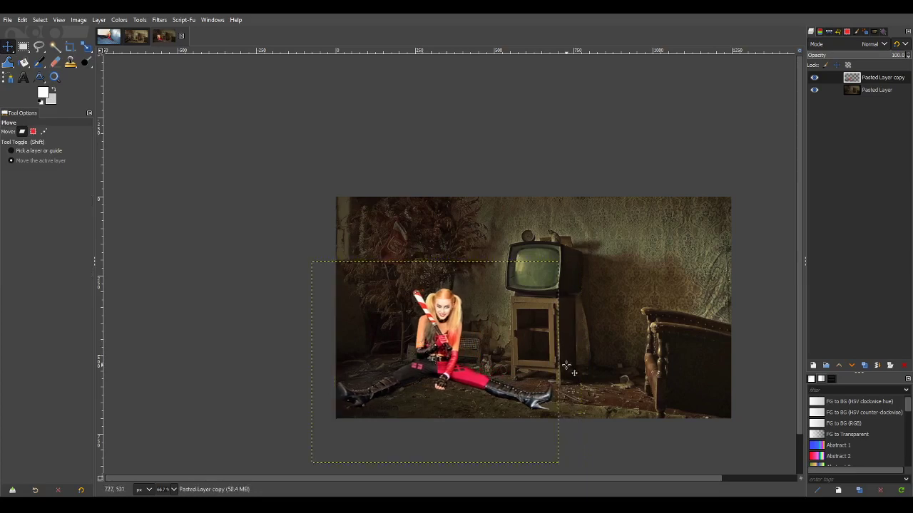
{"action": "scroll", "coordinate": [564, 369], "scroll_direction": "down", "scroll_amount": 1}
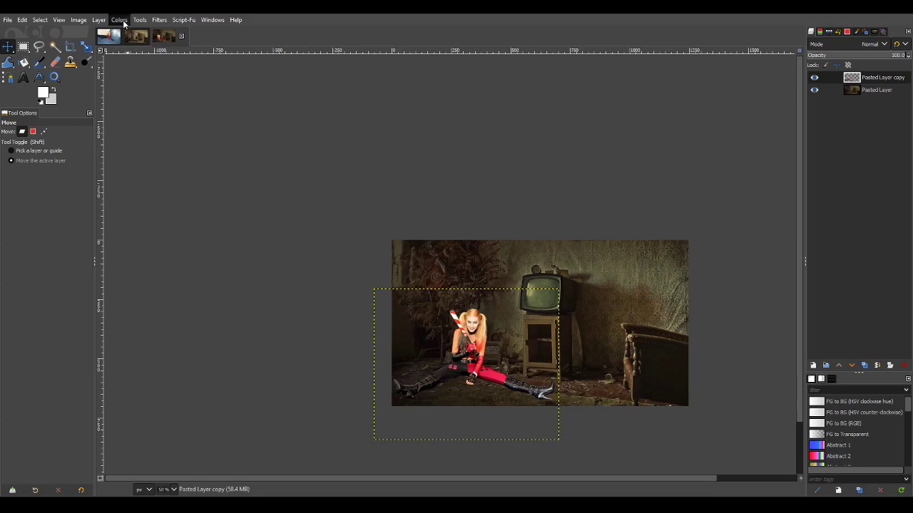
Step: Lower the brightness of Pasted Layer copy with Brightness-Contrast to match the dim room
{"action": "left_click", "coordinate": [119, 20]}
{"action": "left_click", "coordinate": [128, 114]}
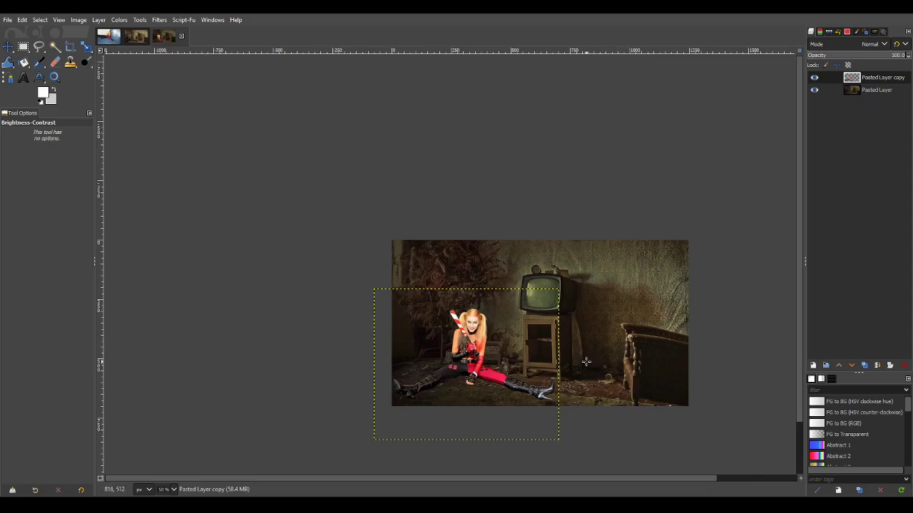
{"action": "key", "text": "1"}
{"action": "scroll", "coordinate": [571, 365], "scroll_direction": "down", "scroll_amount": 1}
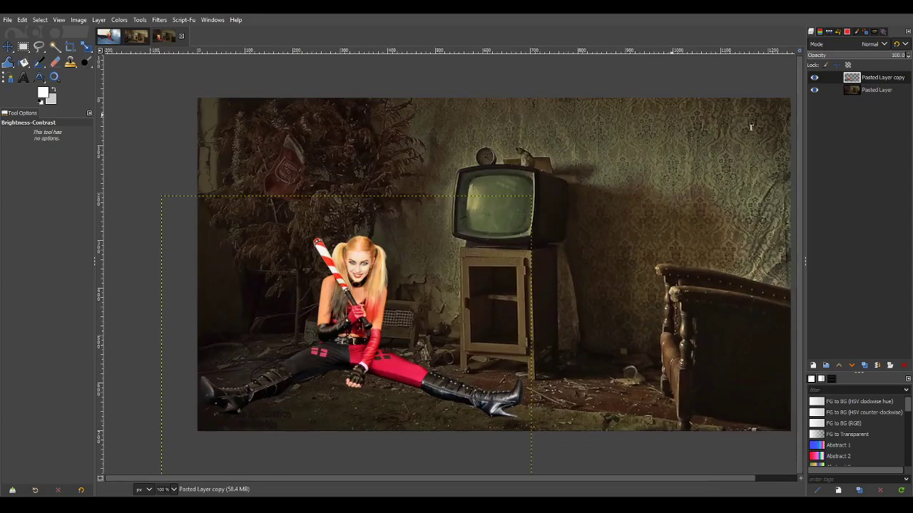
{"action": "left_click_drag", "start_coordinate": [759, 126], "coordinate": [681, 134]}
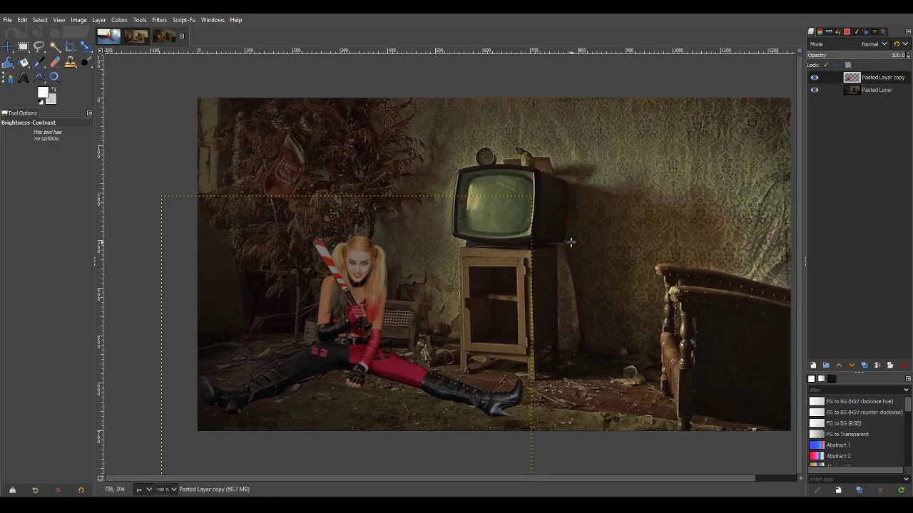
{"action": "scroll", "coordinate": [556, 249], "scroll_direction": "down", "scroll_amount": 4}
{"action": "scroll", "coordinate": [566, 306], "scroll_direction": "up", "scroll_amount": 2}
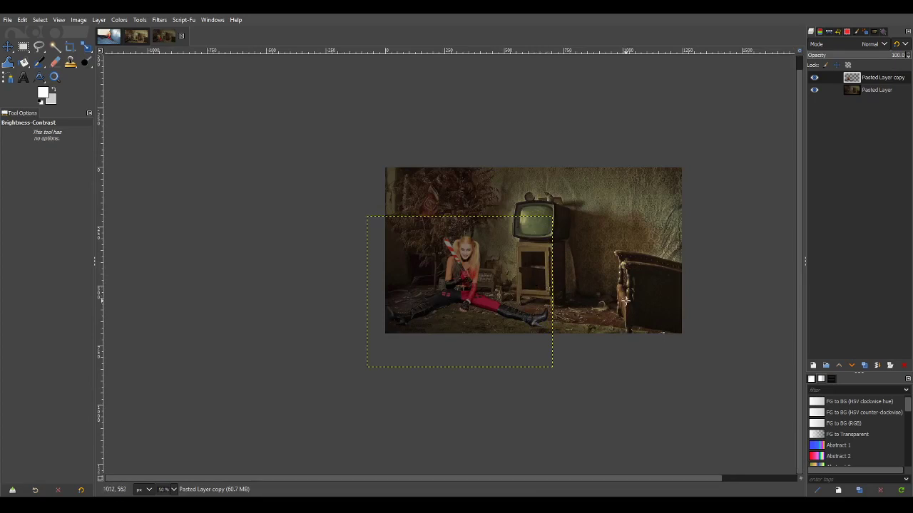
{"action": "scroll", "coordinate": [625, 302], "scroll_direction": "up", "scroll_amount": 2}
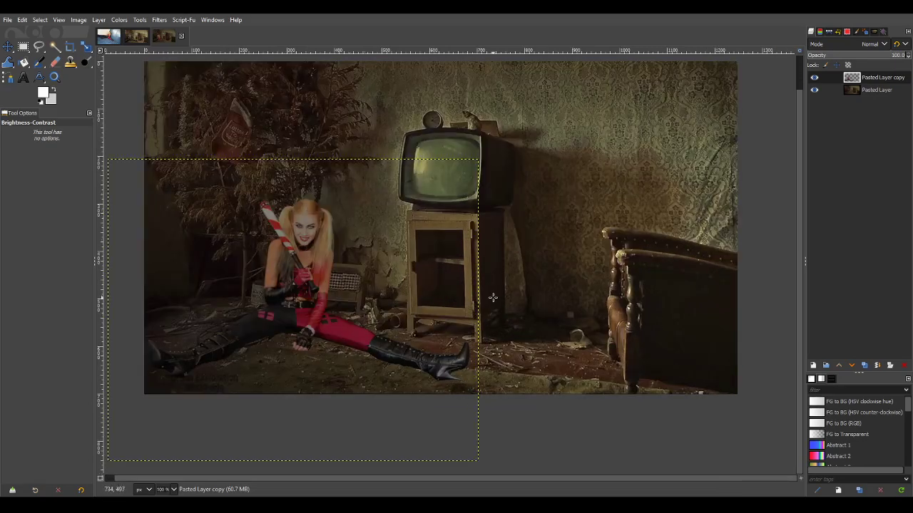
{"action": "scroll", "coordinate": [492, 297], "scroll_direction": "down", "scroll_amount": 1}
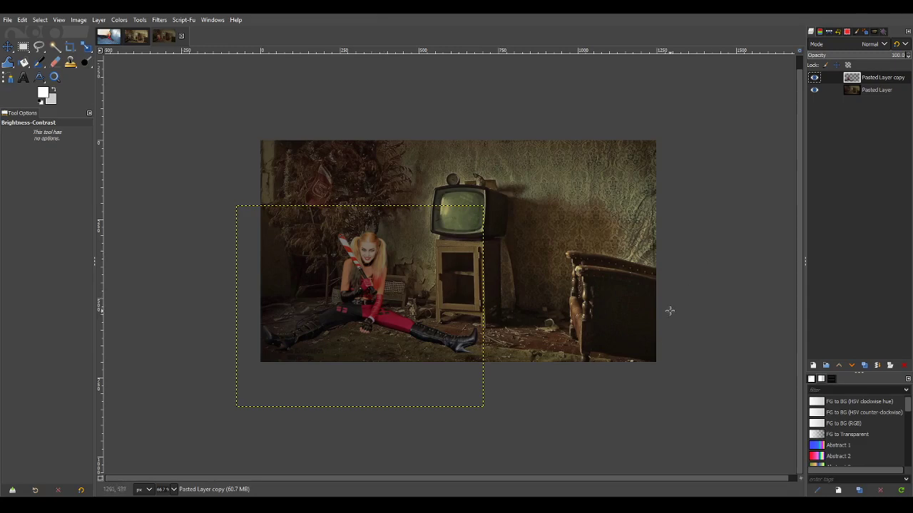
Step: Duplicate the model layer and select the new top layer, Pasted Layer copy #1
{"action": "scroll", "coordinate": [666, 349], "scroll_direction": "down", "scroll_amount": 2}
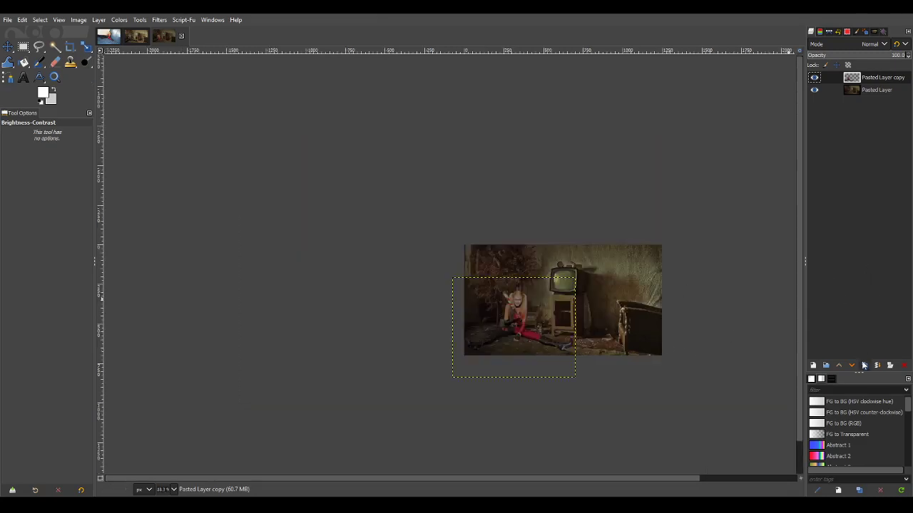
{"action": "left_click", "coordinate": [864, 366]}
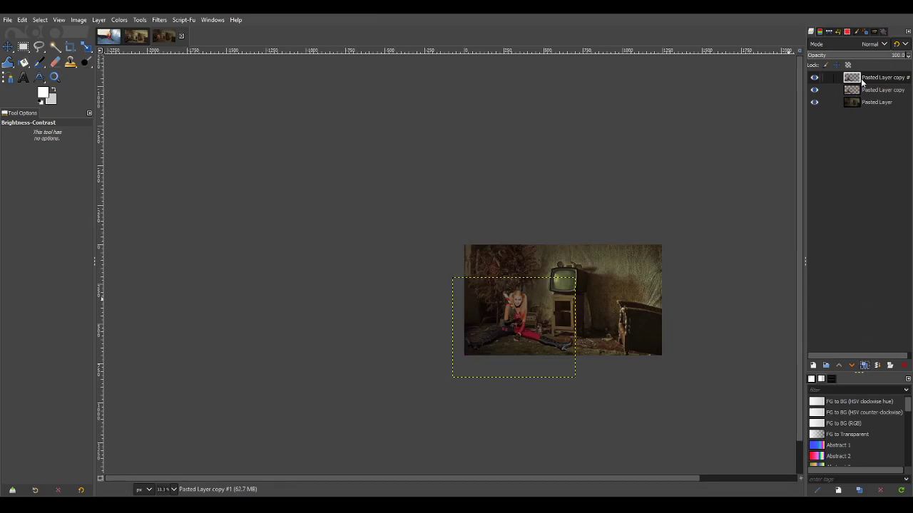
{"action": "scroll", "coordinate": [728, 343], "scroll_direction": "right", "scroll_amount": 3}
{"action": "scroll", "coordinate": [698, 359], "scroll_direction": "up", "scroll_amount": 1}
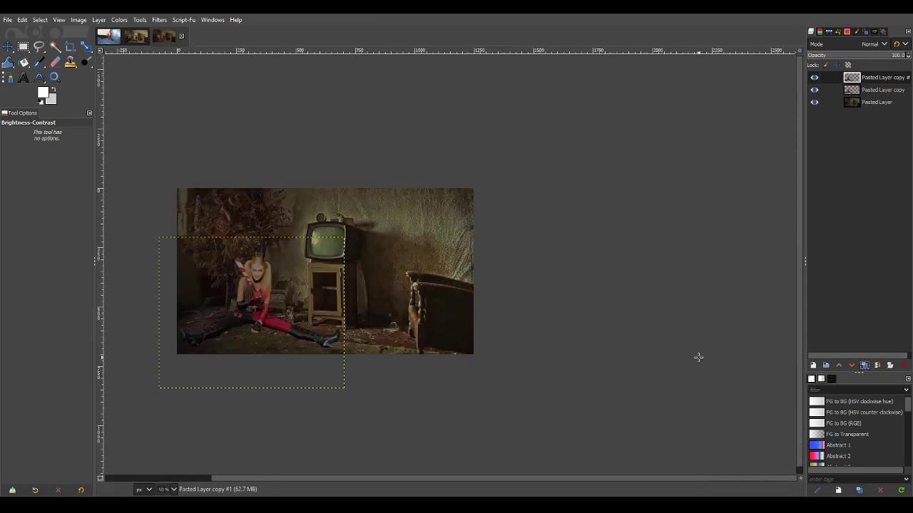
{"action": "left_click", "coordinate": [874, 81]}
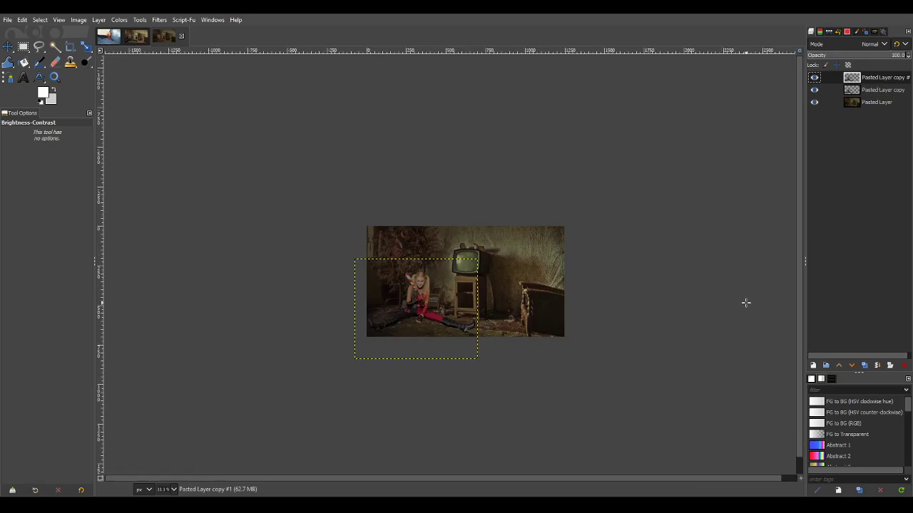
{"action": "scroll", "coordinate": [745, 303], "scroll_direction": "up", "scroll_amount": 1}
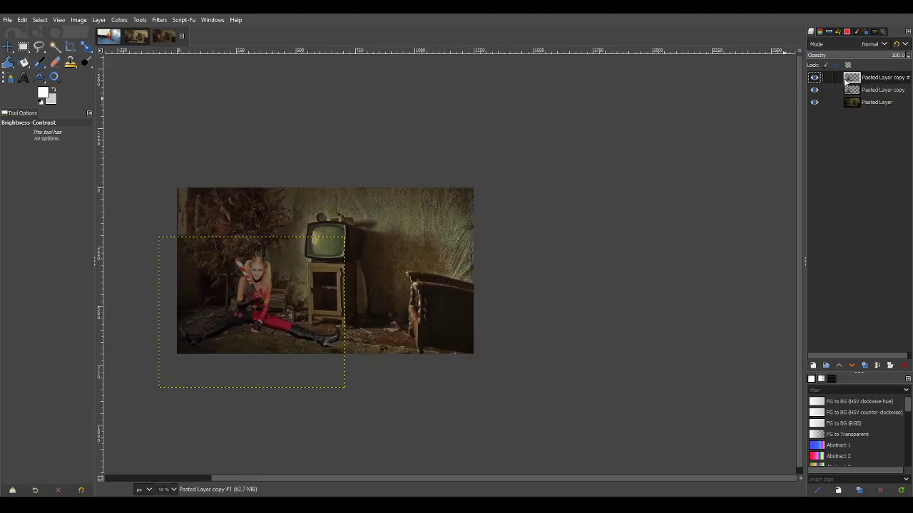
Step: Apply a sepia tint to Pasted Layer copy #1 and inspect it at different zooms
{"action": "left_click", "coordinate": [122, 19]}
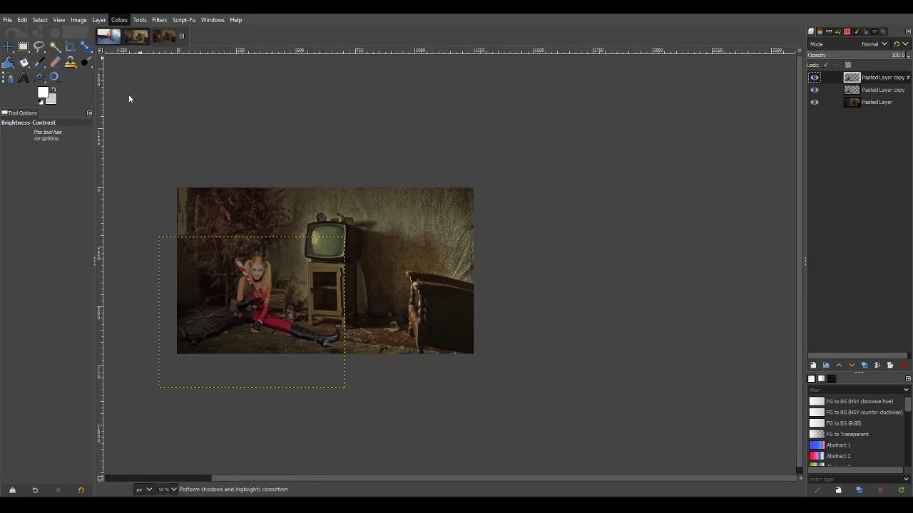
{"action": "left_click", "coordinate": [129, 127]}
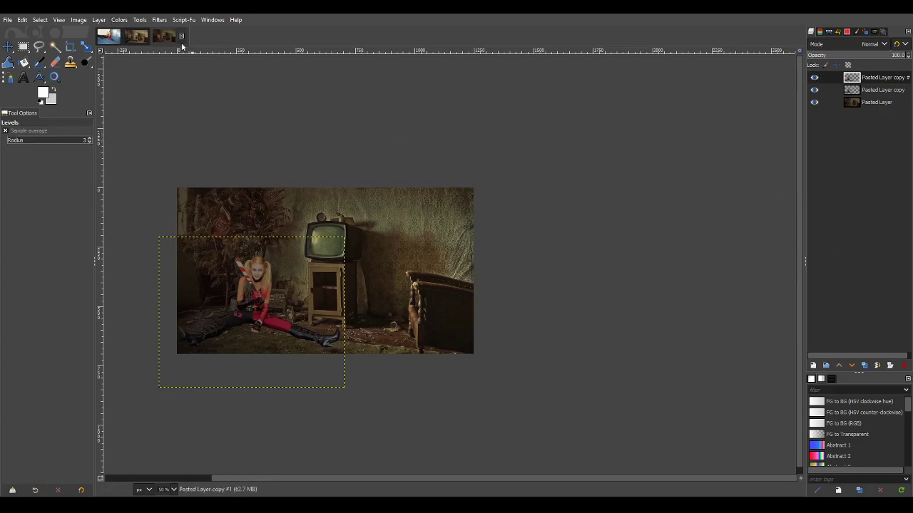
{"action": "left_click", "coordinate": [115, 21]}
{"action": "left_click", "coordinate": [139, 277]}
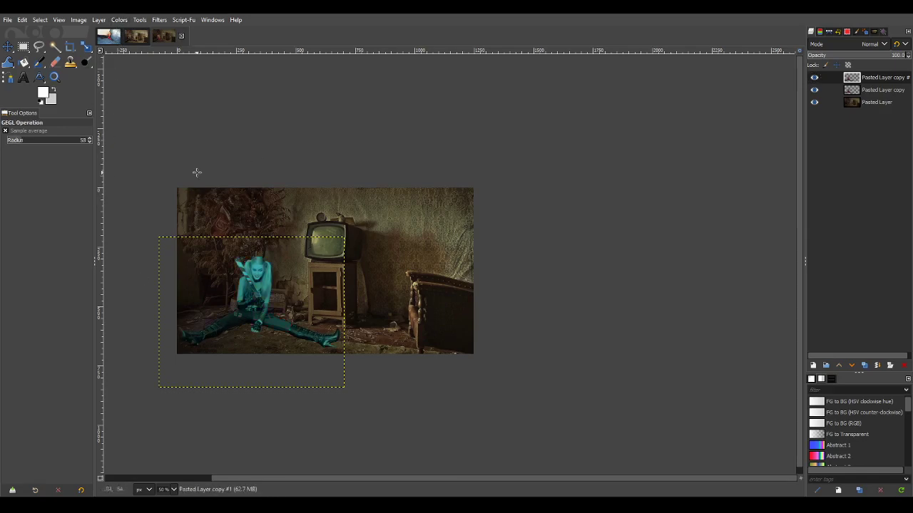
{"action": "scroll", "coordinate": [214, 312], "scroll_direction": "up", "scroll_amount": 3}
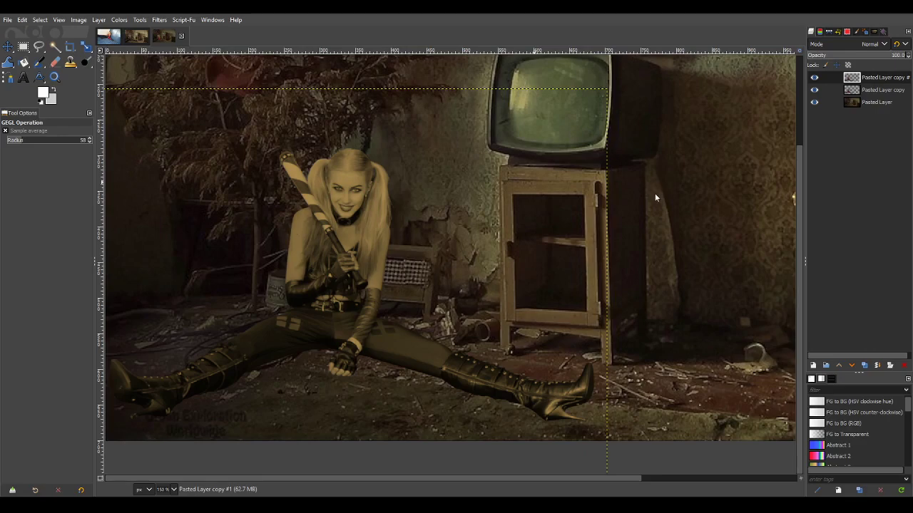
{"action": "key", "text": "minus"}
{"action": "key", "text": "minus"}
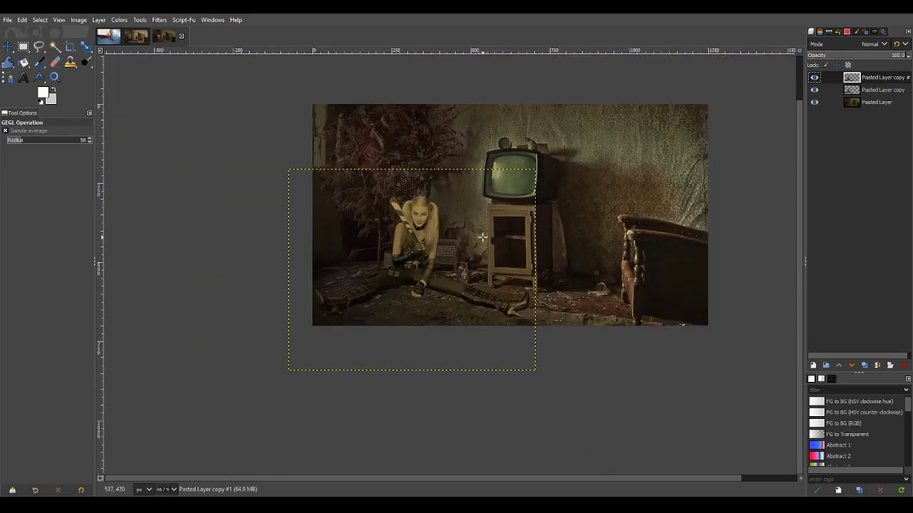
{"action": "key", "text": "plus"}
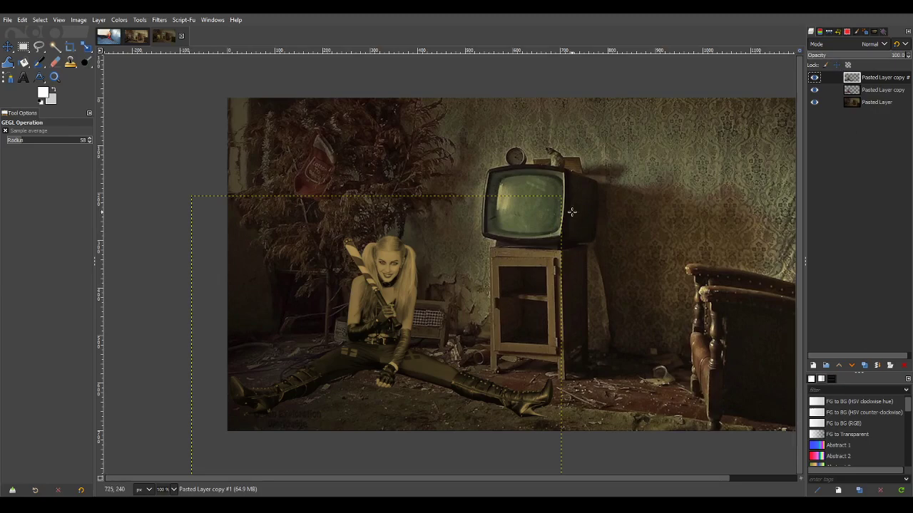
Step: Lower the sepia copy layer's opacity to about 58.5 and toggle its visibility to compare
{"action": "scroll", "coordinate": [489, 308], "scroll_direction": "up", "scroll_amount": 1}
{"action": "scroll", "coordinate": [488, 308], "scroll_direction": "down", "scroll_amount": 1}
{"action": "left_click", "coordinate": [899, 56]}
{"action": "left_click", "coordinate": [892, 55]}
{"action": "left_click_drag", "start_coordinate": [891, 55], "coordinate": [862, 53]}
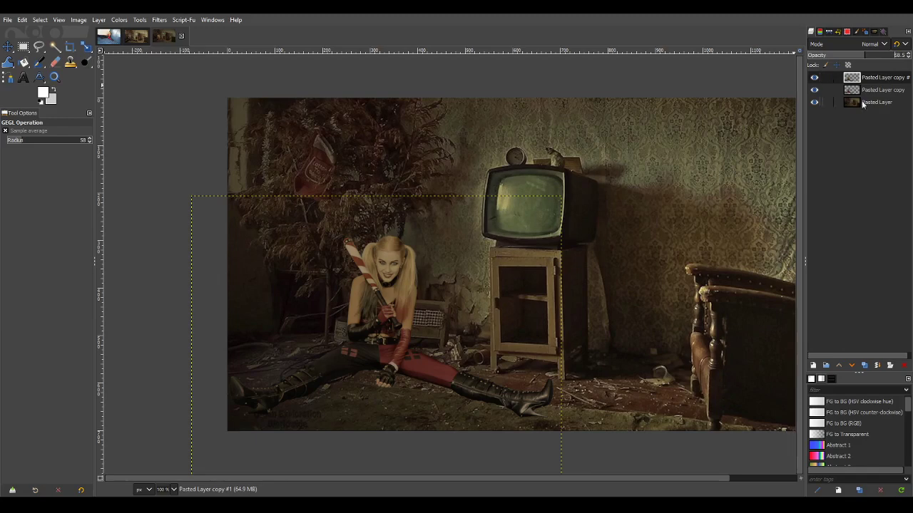
{"action": "left_click", "coordinate": [879, 79]}
Step: Remove the sepia copy, add a new transparent layer, and move Pasted Layer copy above it
{"action": "key", "text": "ctrl+z"}
{"action": "scroll", "coordinate": [588, 347], "scroll_direction": "down", "scroll_amount": 1, "text": "ctrl"}
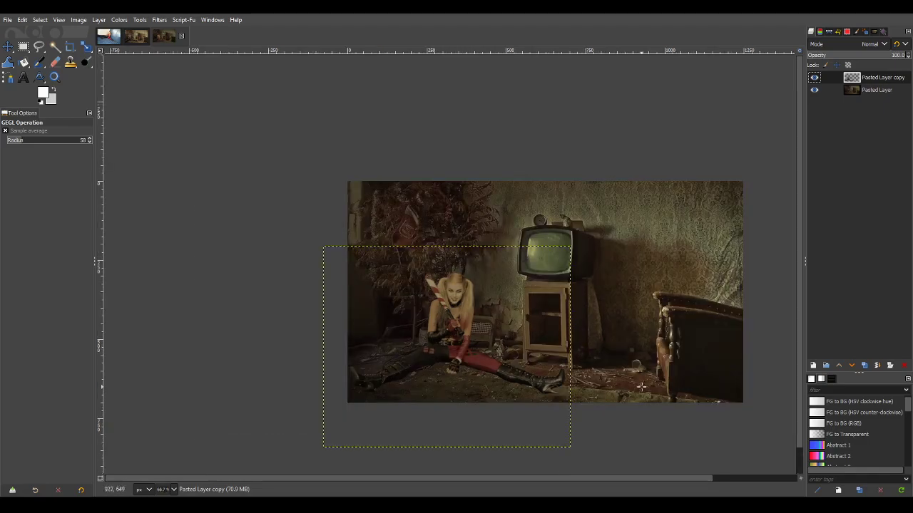
{"action": "scroll", "coordinate": [542, 355], "scroll_direction": "up", "scroll_amount": 1}
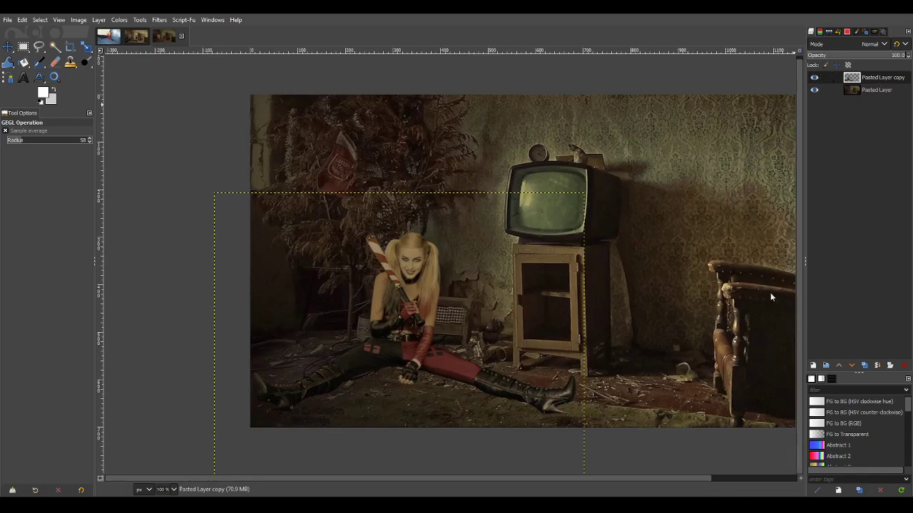
{"action": "key", "text": "shift+ctrl+n"}
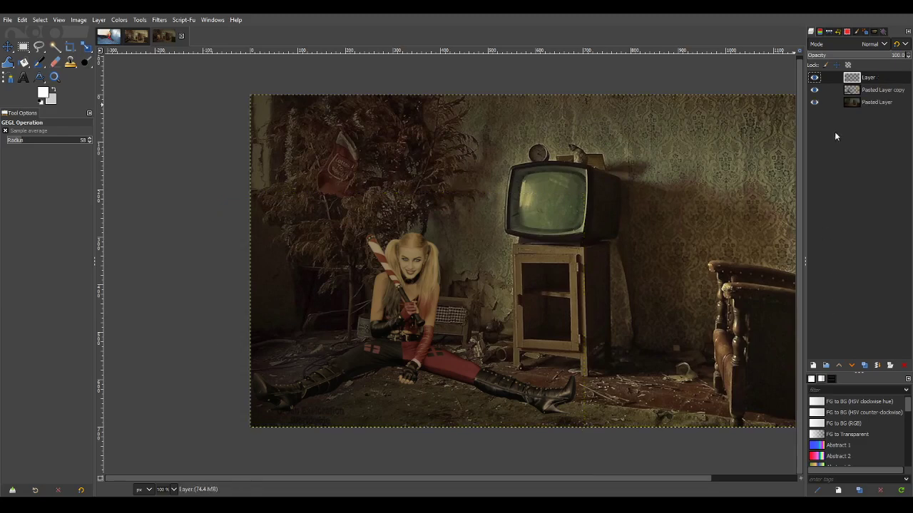
{"action": "left_click_drag", "start_coordinate": [871, 96], "coordinate": [867, 78]}
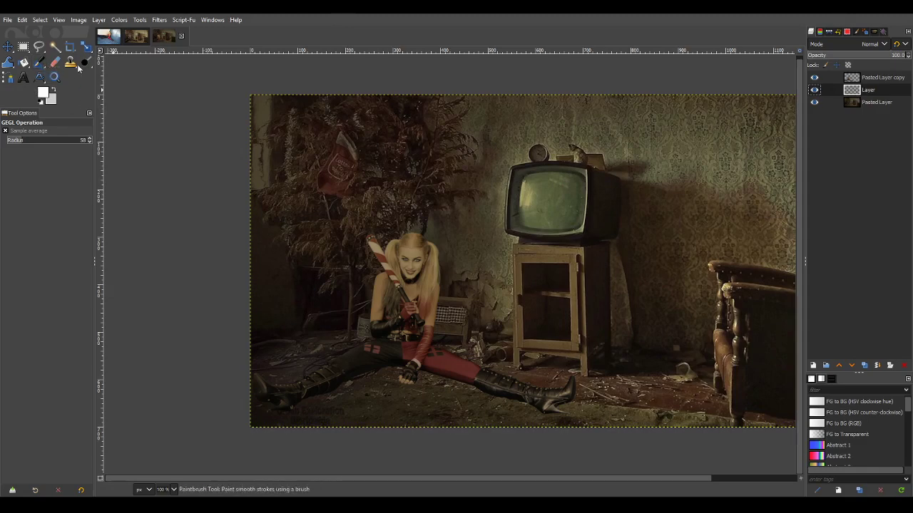
Step: Pick the Paintbrush with default black/white colours and the 2. Hardness 025 brush
{"action": "key", "text": "p"}
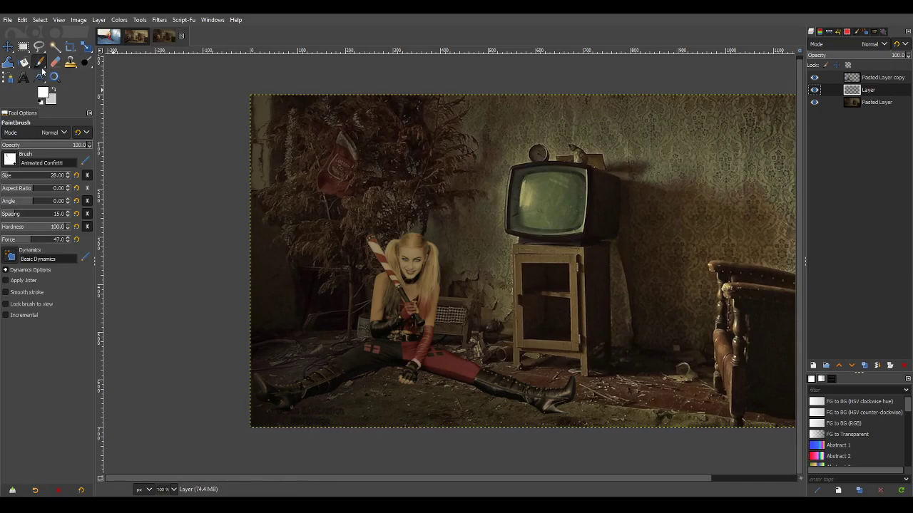
{"action": "left_click", "coordinate": [41, 103]}
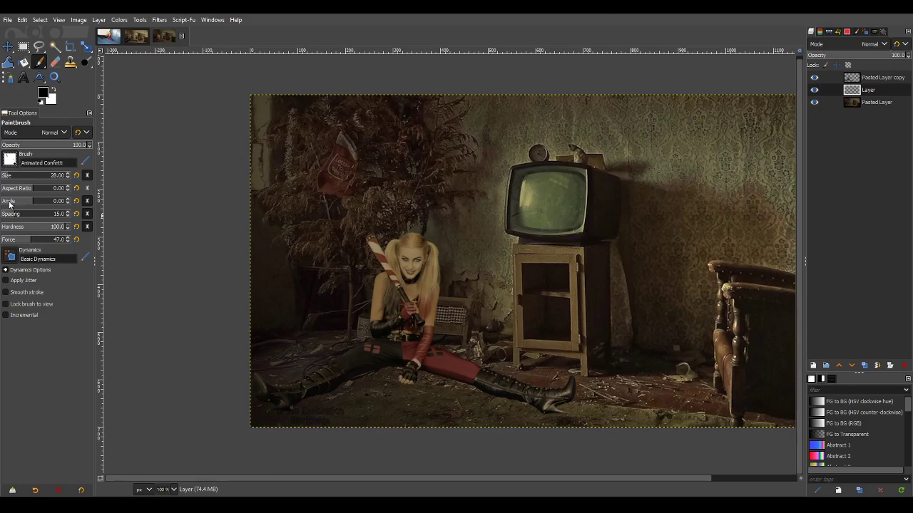
{"action": "key", "text": "period"}
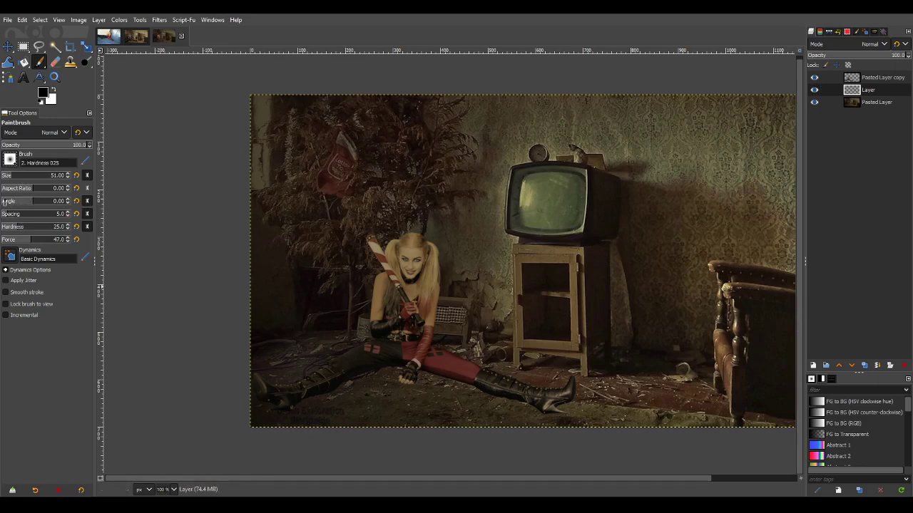
Step: Set the brush aspect ratio to 2.00
{"action": "scroll", "coordinate": [5, 202], "scroll_direction": "up", "scroll_amount": 1}
{"action": "left_click", "coordinate": [34, 189]}
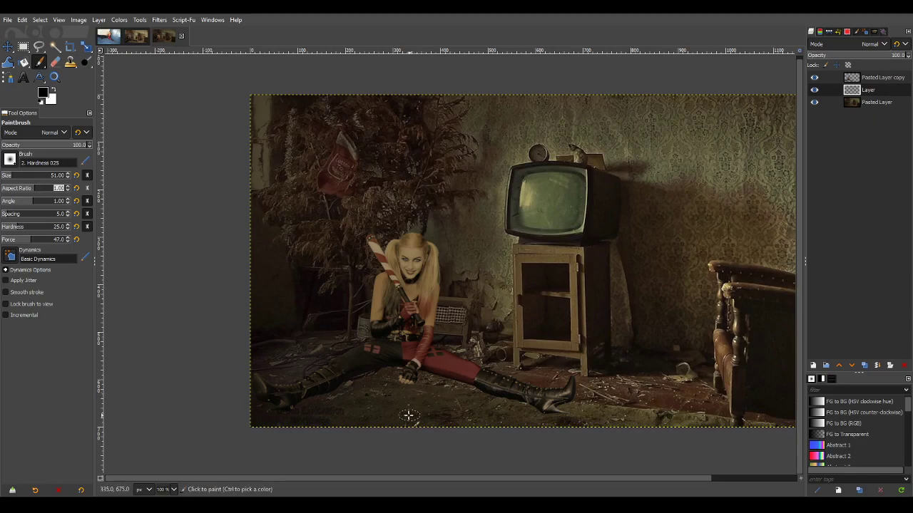
{"action": "scroll", "coordinate": [375, 413], "scroll_direction": "up", "scroll_amount": 2}
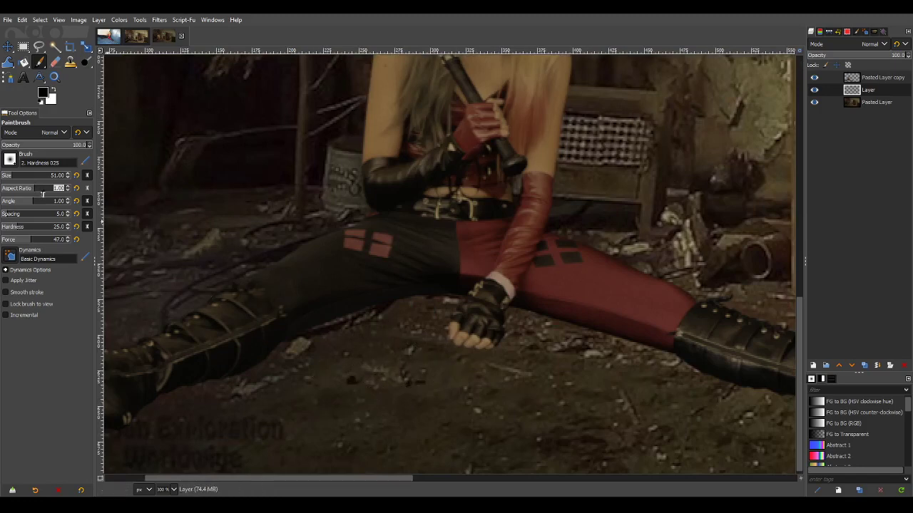
{"action": "type", "text": "2"}
{"action": "key", "text": "Return"}
{"action": "scroll", "coordinate": [395, 349], "scroll_direction": "down", "scroll_amount": 2}
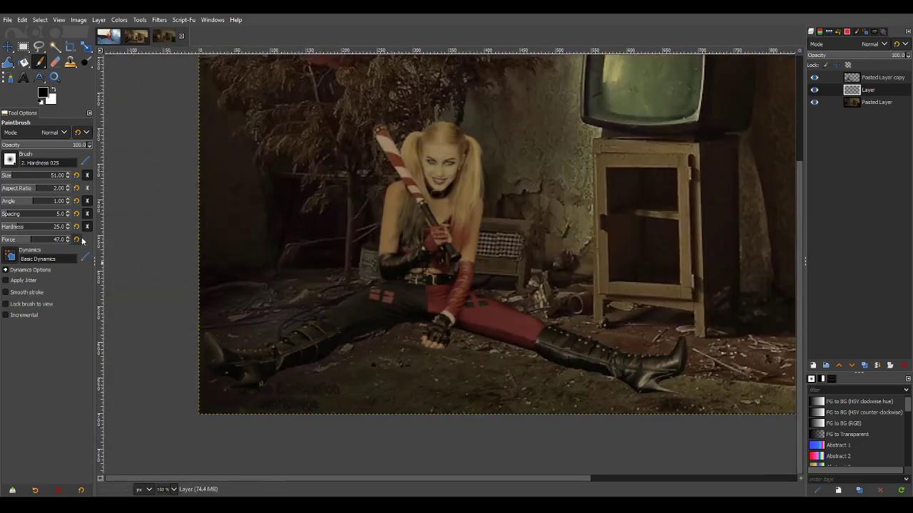
{"action": "left_click", "coordinate": [36, 186]}
{"action": "left_click", "coordinate": [39, 191]}
{"action": "scroll", "coordinate": [285, 371], "scroll_direction": "up", "scroll_amount": 1}
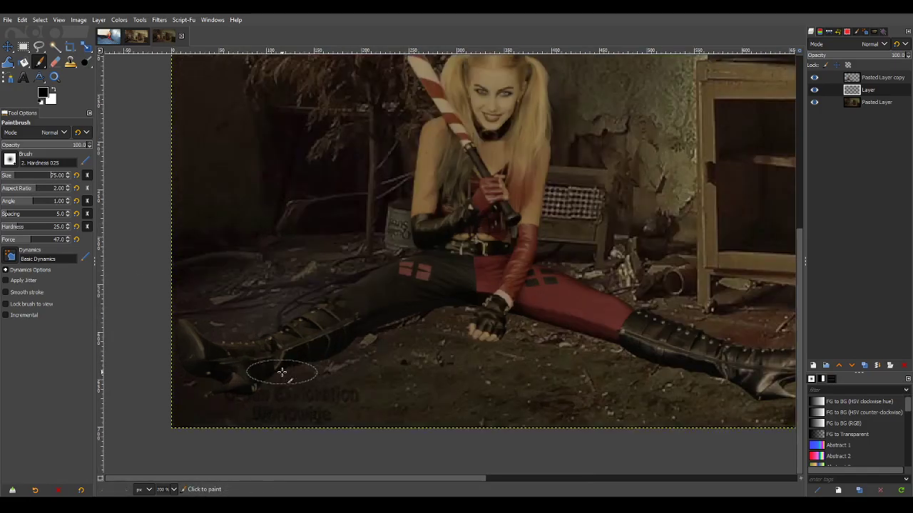
Step: Paint black shadows along the left boot's sole and on the floor beneath the red leg
{"action": "scroll", "coordinate": [282, 374], "scroll_direction": "down", "scroll_amount": 1}
{"action": "scroll", "coordinate": [280, 377], "scroll_direction": "up", "scroll_amount": 3}
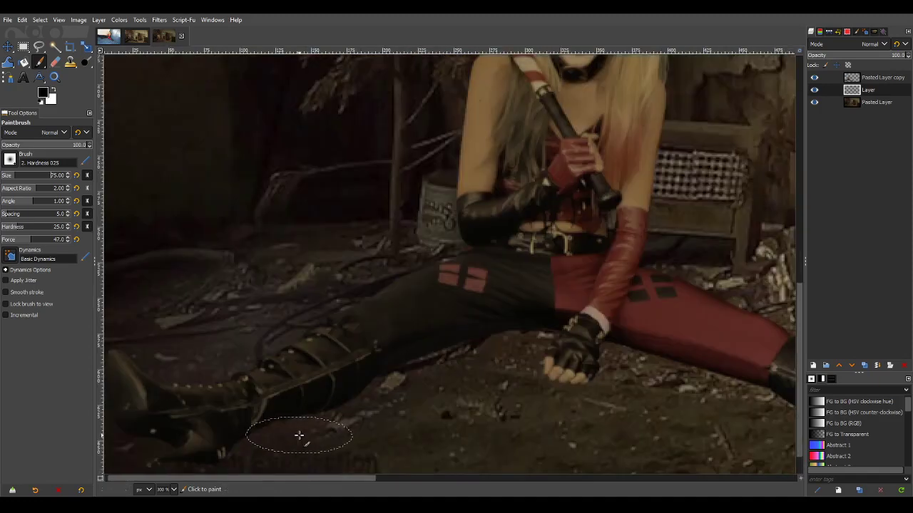
{"action": "mouse_move", "coordinate": [221, 452]}
{"action": "left_mouse_down"}
{"action": "mouse_move", "coordinate": [297, 415]}
{"action": "mouse_move", "coordinate": [250, 433]}
{"action": "mouse_move", "coordinate": [211, 466]}
{"action": "mouse_move", "coordinate": [395, 370]}
{"action": "mouse_move", "coordinate": [493, 338]}
{"action": "mouse_move", "coordinate": [555, 337]}
{"action": "mouse_move", "coordinate": [573, 343]}
{"action": "mouse_move", "coordinate": [576, 363]}
{"action": "mouse_move", "coordinate": [409, 382]}
{"action": "mouse_move", "coordinate": [429, 377]}
{"action": "mouse_move", "coordinate": [427, 354]}
{"action": "mouse_move", "coordinate": [458, 336]}
{"action": "mouse_move", "coordinate": [432, 358]}
{"action": "mouse_move", "coordinate": [492, 340]}
{"action": "mouse_move", "coordinate": [401, 339]}
{"action": "left_mouse_up"}
{"action": "scroll", "coordinate": [400, 339], "scroll_direction": "down", "scroll_amount": 5}
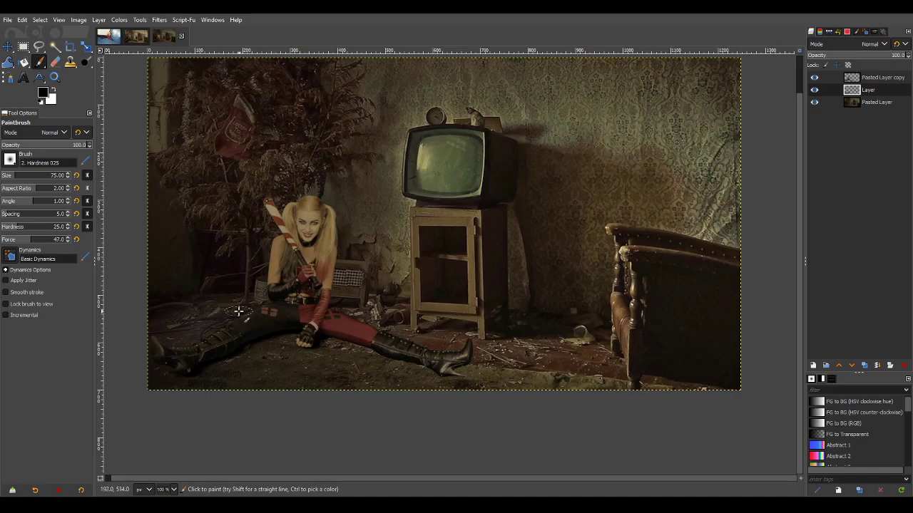
{"action": "scroll", "coordinate": [193, 361], "scroll_direction": "up", "scroll_amount": 1, "text": "ctrl"}
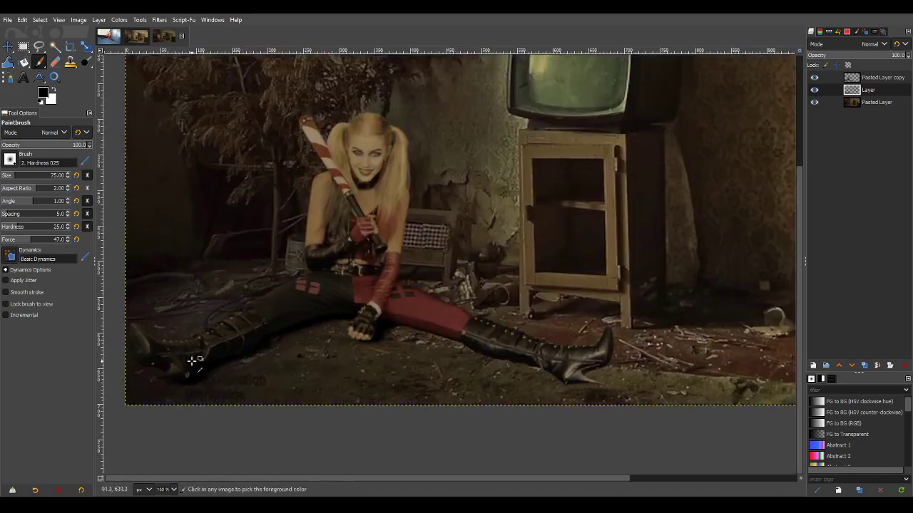
{"action": "scroll", "coordinate": [400, 331], "scroll_direction": "up", "scroll_amount": 2, "text": "ctrl"}
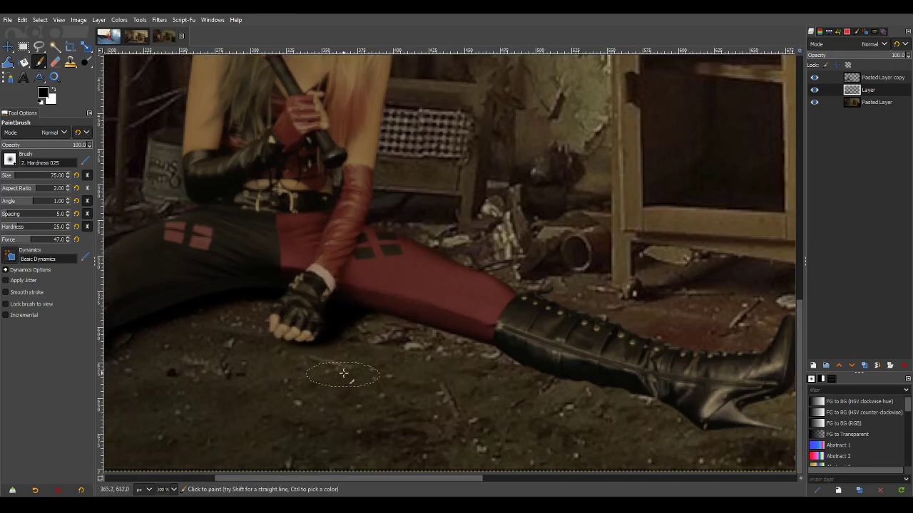
{"action": "left_click_drag", "start_coordinate": [352, 317], "coordinate": [509, 353]}
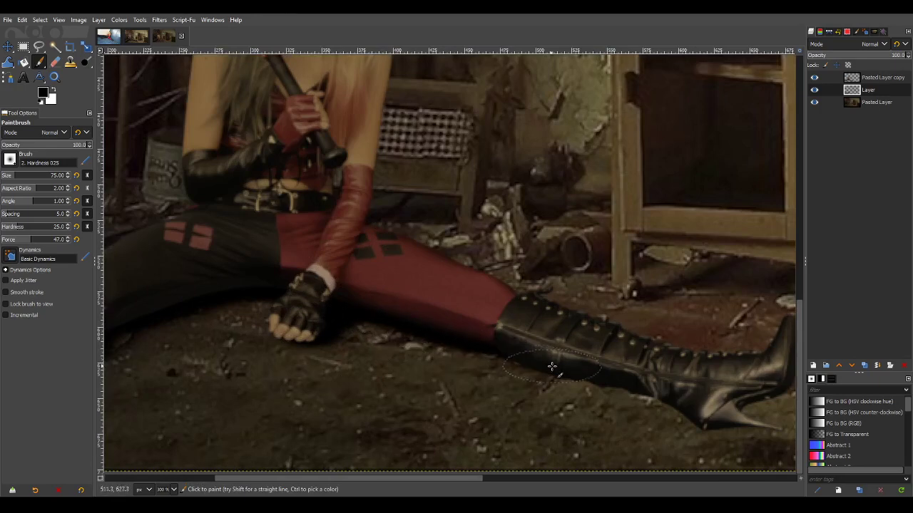
Step: Paint and deepen a dark shadow under the right boot heel
{"action": "scroll", "coordinate": [568, 373], "scroll_direction": "down", "scroll_amount": 2}
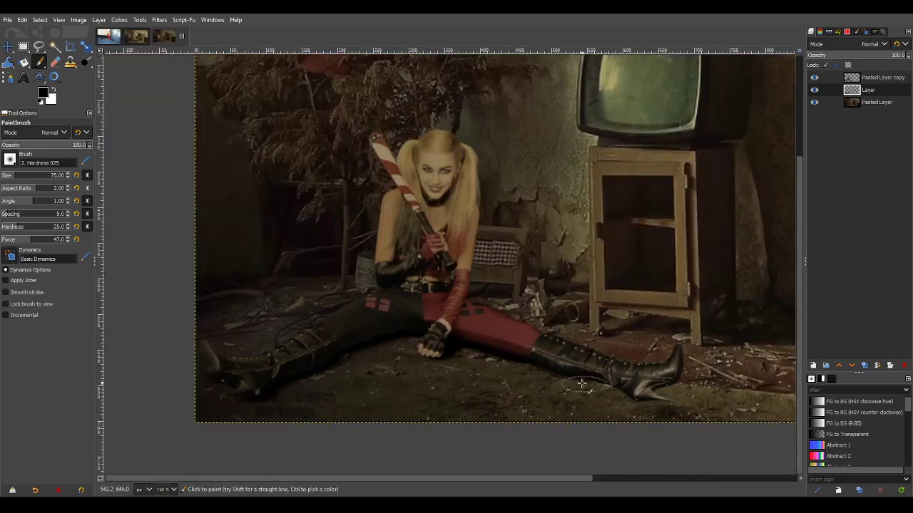
{"action": "scroll", "coordinate": [546, 369], "scroll_direction": "up", "scroll_amount": 1}
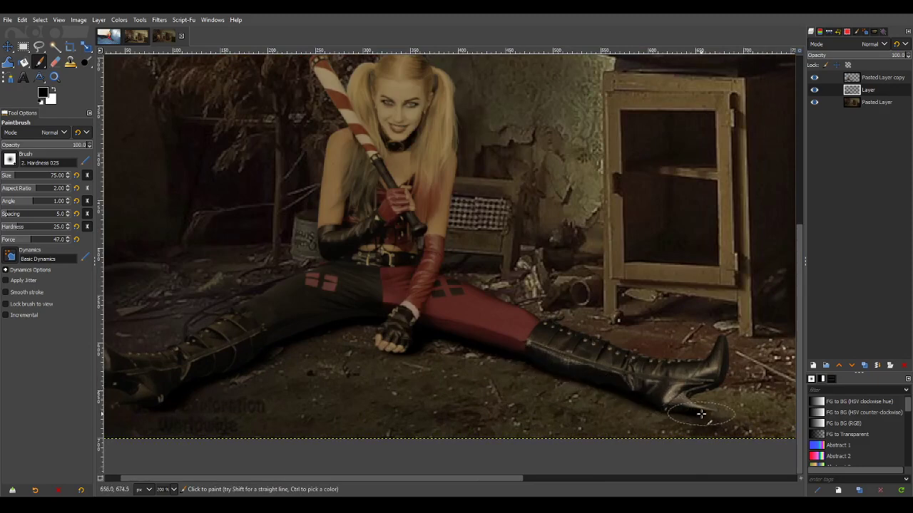
{"action": "scroll", "coordinate": [656, 388], "scroll_direction": "down", "scroll_amount": 2}
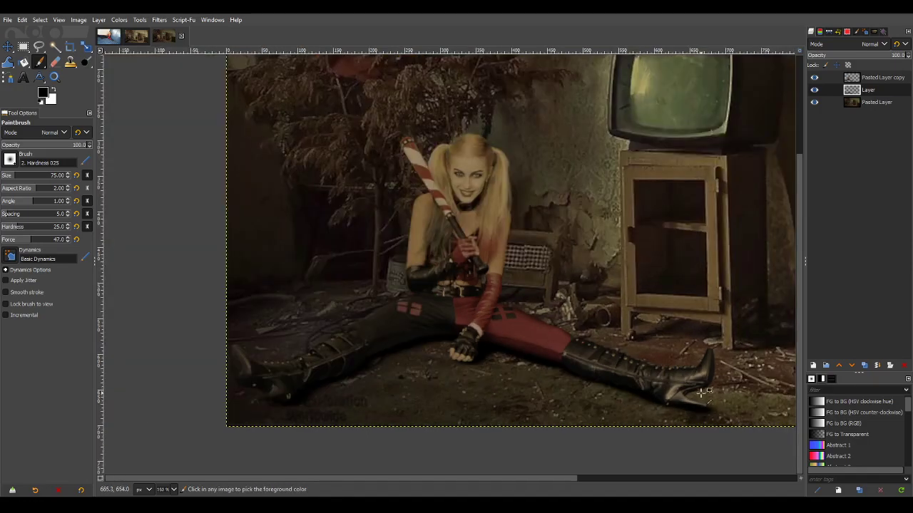
{"action": "scroll", "coordinate": [739, 405], "scroll_direction": "up", "scroll_amount": 1}
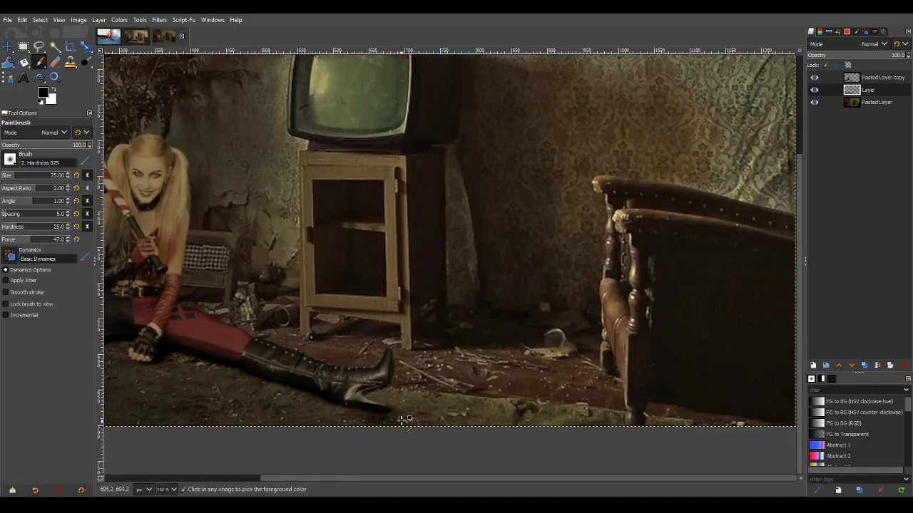
{"action": "scroll", "coordinate": [393, 403], "scroll_direction": "up", "scroll_amount": 1}
{"action": "mouse_move", "coordinate": [349, 383]}
{"action": "left_mouse_down"}
{"action": "mouse_move", "coordinate": [450, 382]}
{"action": "mouse_move", "coordinate": [305, 363]}
{"action": "mouse_move", "coordinate": [399, 395]}
{"action": "mouse_move", "coordinate": [331, 378]}
{"action": "left_mouse_up"}
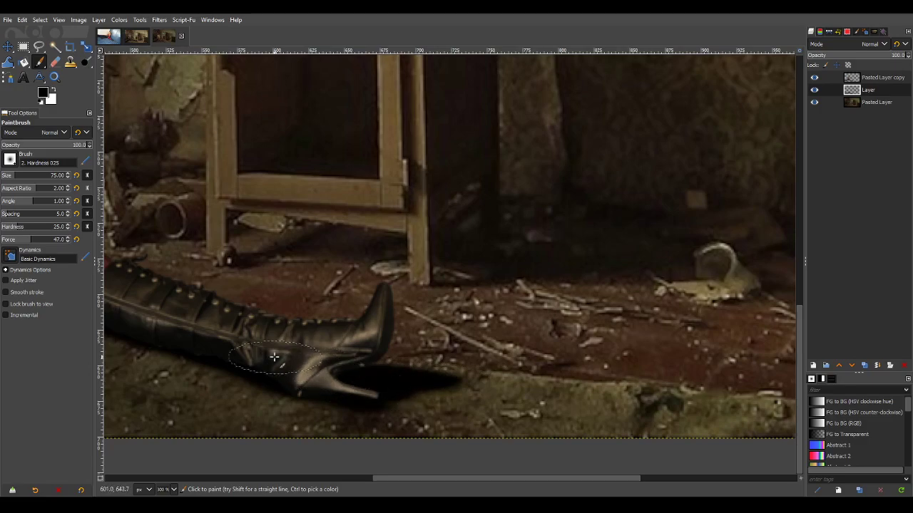
{"action": "scroll", "coordinate": [250, 347], "scroll_direction": "left", "scroll_amount": 5}
{"action": "scroll", "coordinate": [466, 360], "scroll_direction": "down", "scroll_amount": 2}
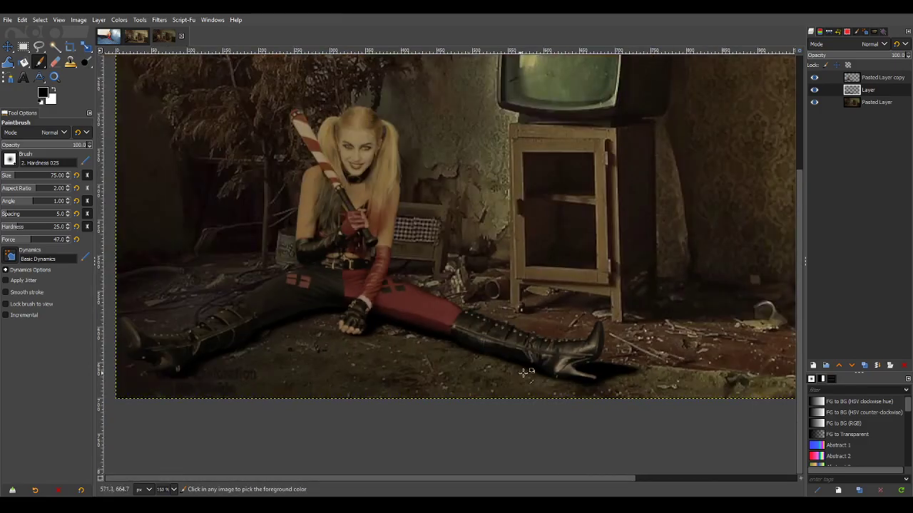
{"action": "mouse_move", "coordinate": [574, 387]}
{"action": "left_mouse_down"}
{"action": "mouse_move", "coordinate": [626, 373]}
{"action": "mouse_move", "coordinate": [569, 365]}
{"action": "left_mouse_up"}
{"action": "scroll", "coordinate": [522, 363], "scroll_direction": "up", "scroll_amount": 1}
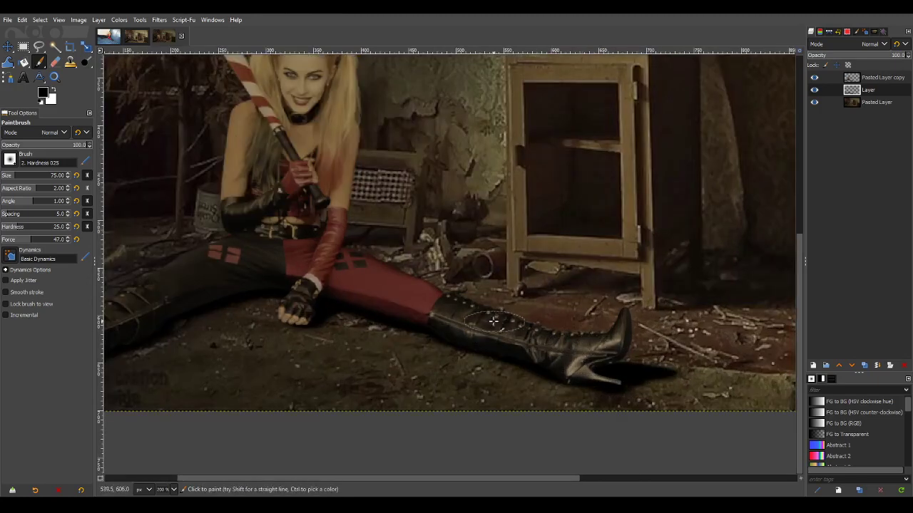
{"action": "scroll", "coordinate": [403, 258], "scroll_direction": "down", "scroll_amount": 1}
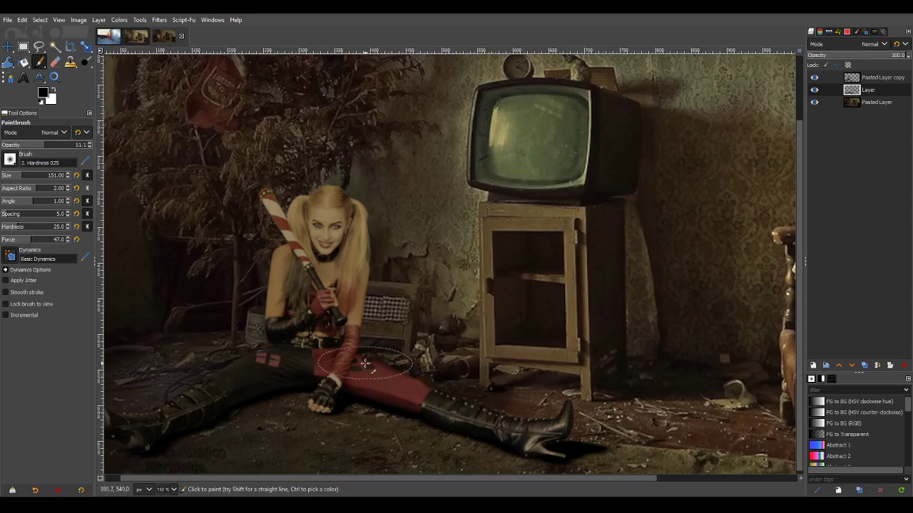
Step: Change the Paintbrush Size to 151 and its Opacity to 51.1
{"action": "scroll", "coordinate": [310, 371], "scroll_direction": "down", "scroll_amount": 1}
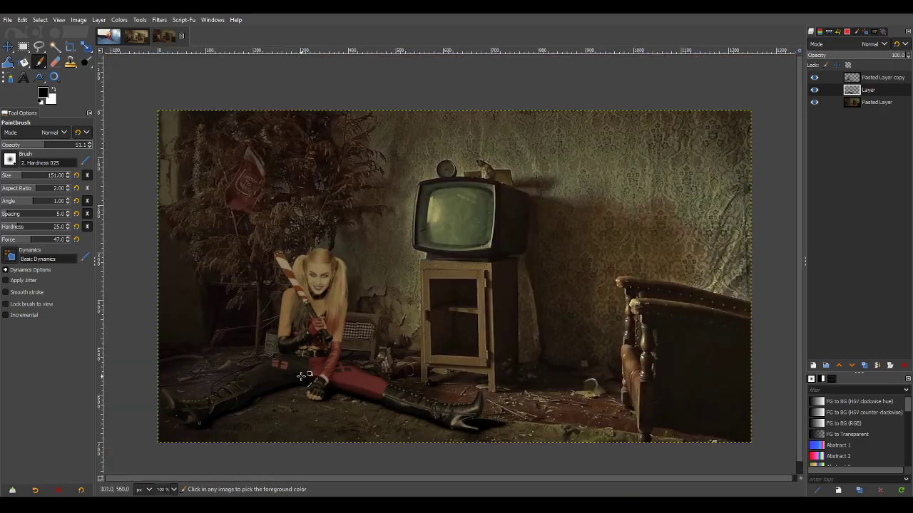
{"action": "scroll", "coordinate": [302, 376], "scroll_direction": "down", "scroll_amount": 1}
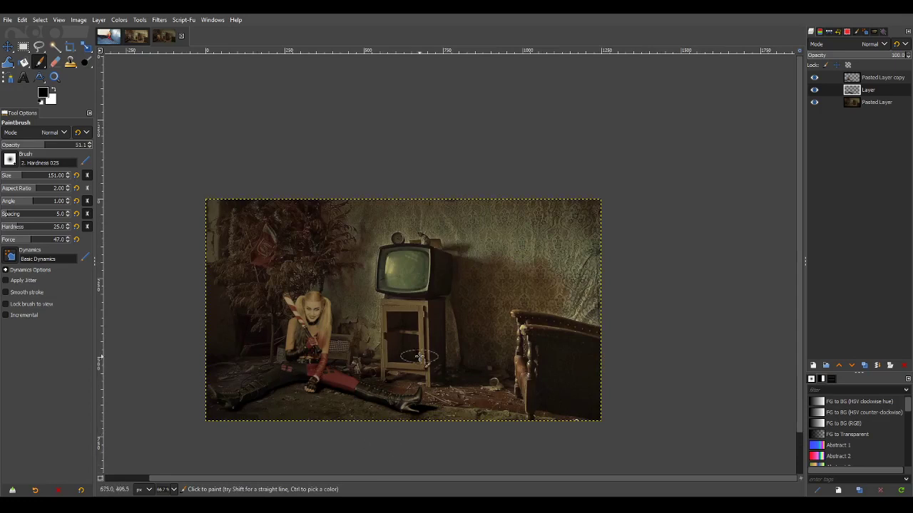
{"action": "scroll", "coordinate": [226, 372], "scroll_direction": "up", "scroll_amount": 1}
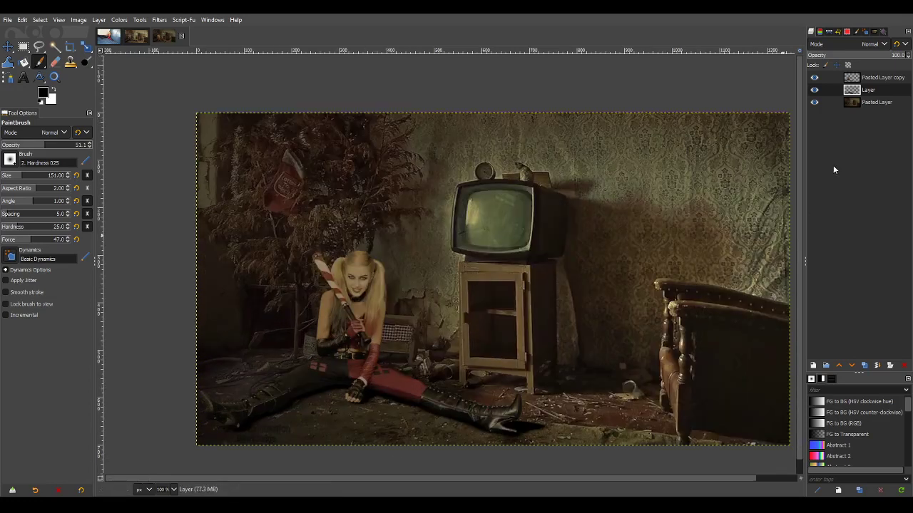
Step: Fade the shadow Layer out to compare, then bring its opacity back to about 87
{"action": "left_click", "coordinate": [887, 56]}
{"action": "left_click_drag", "start_coordinate": [854, 60], "coordinate": [732, 66]}
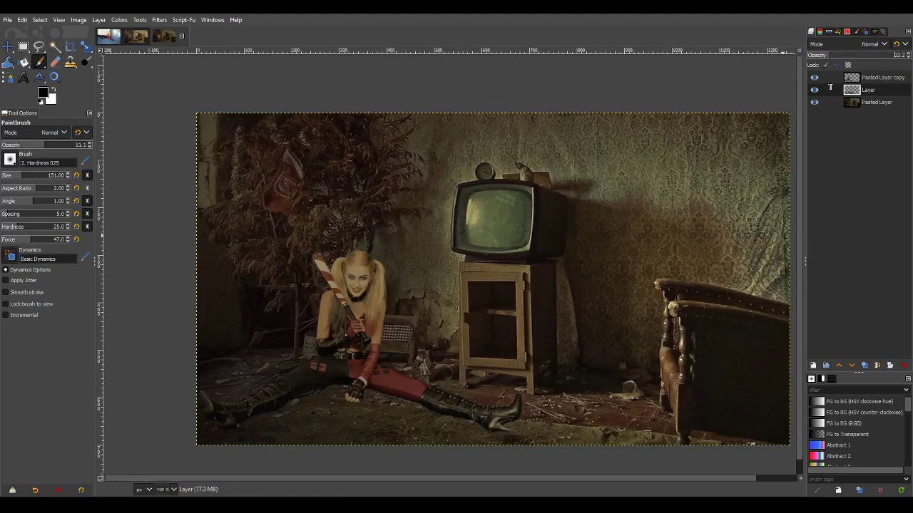
{"action": "left_click_drag", "start_coordinate": [829, 87], "coordinate": [894, 98]}
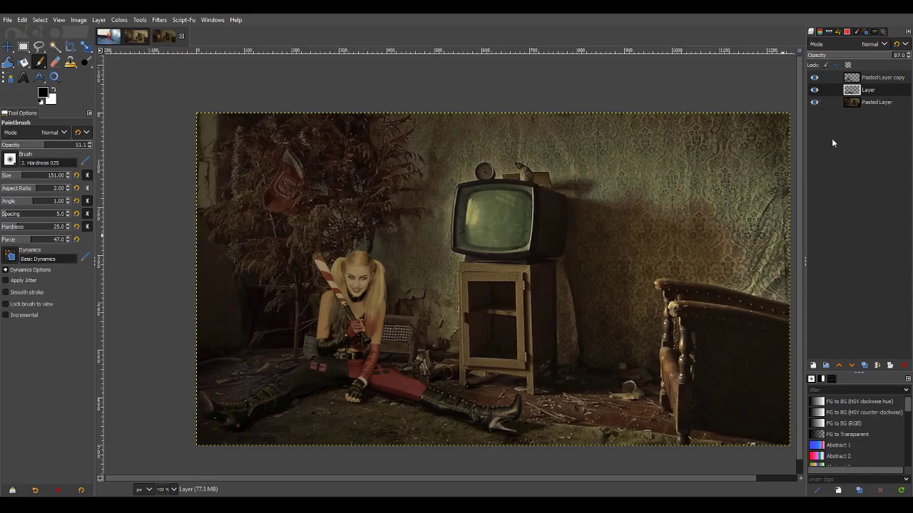
Step: Add more lower-left floor shadow, then create Layer #1 for extra shading at 79.2 opacity
{"action": "scroll", "coordinate": [267, 421], "scroll_direction": "up", "scroll_amount": 2}
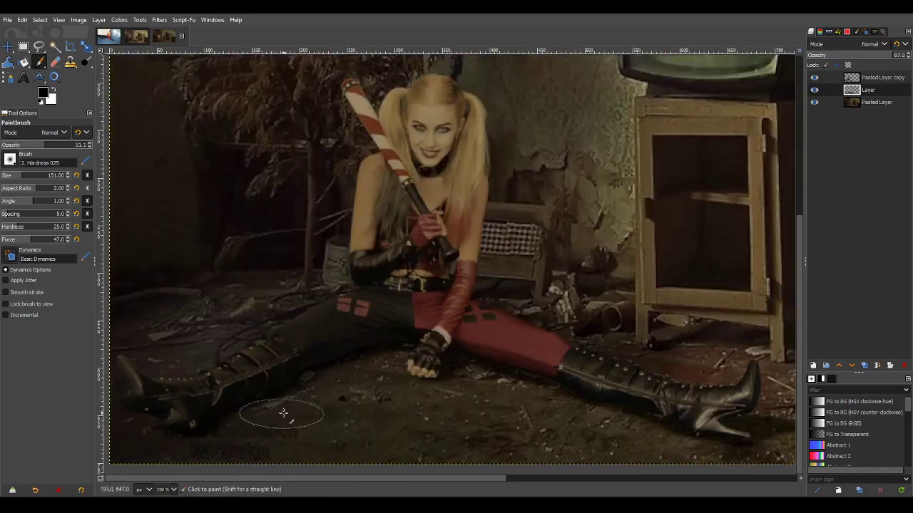
{"action": "left_click_drag", "start_coordinate": [283, 413], "coordinate": [318, 376]}
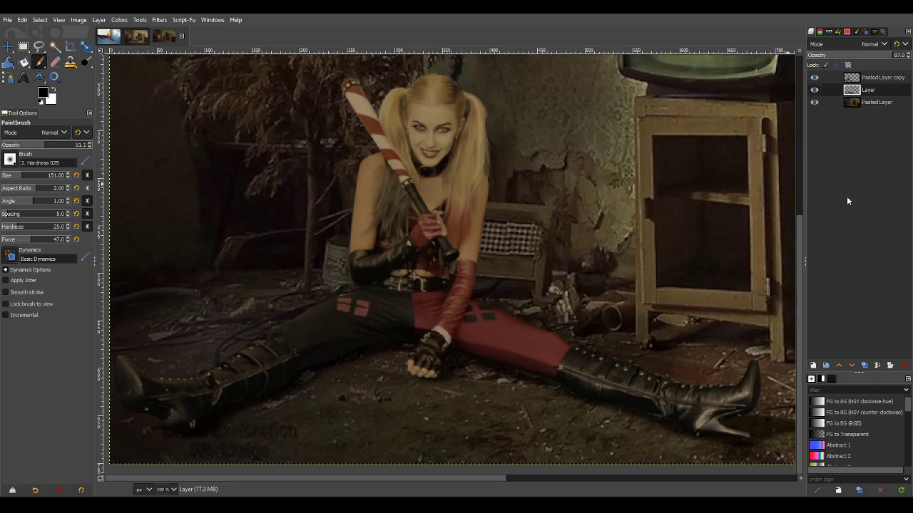
{"action": "key", "text": "shift+ctrl+n"}
{"action": "key", "text": "Return"}
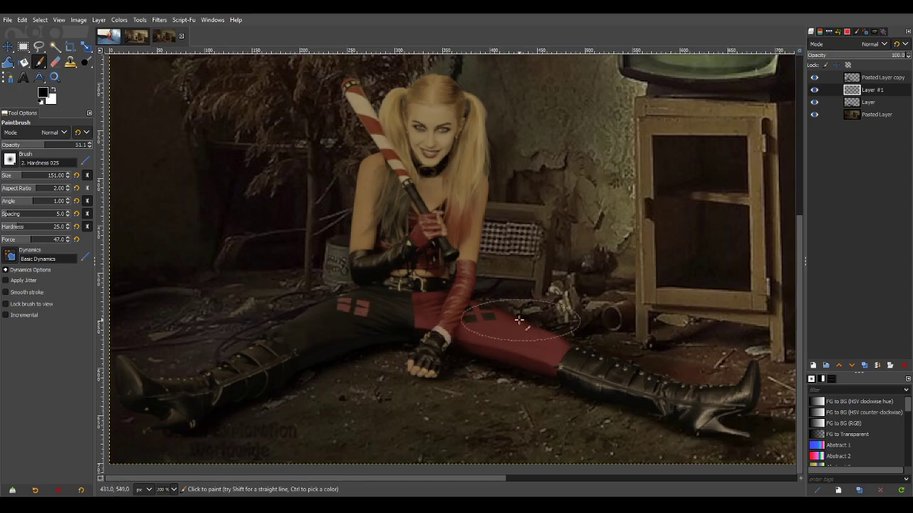
{"action": "scroll", "coordinate": [397, 295], "scroll_direction": "down", "scroll_amount": 3, "text": "ctrl"}
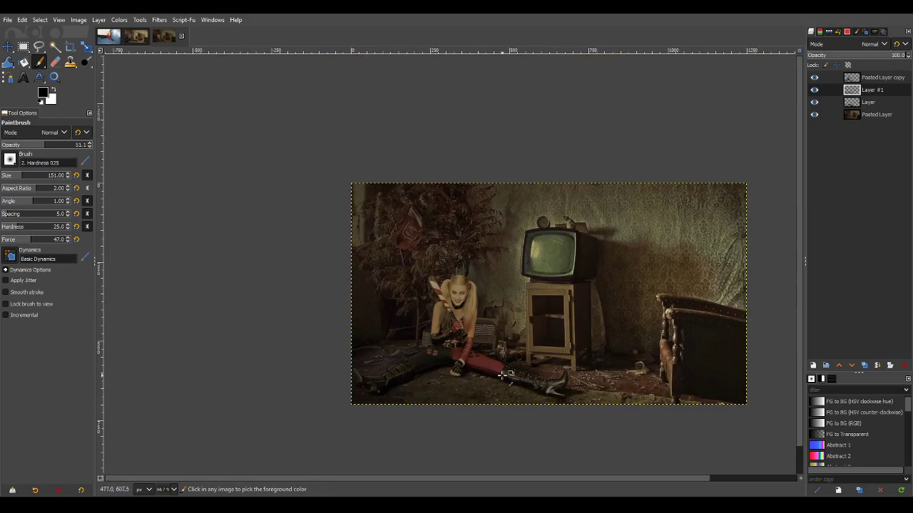
{"action": "scroll", "coordinate": [502, 376], "scroll_direction": "up", "scroll_amount": 3, "text": "ctrl"}
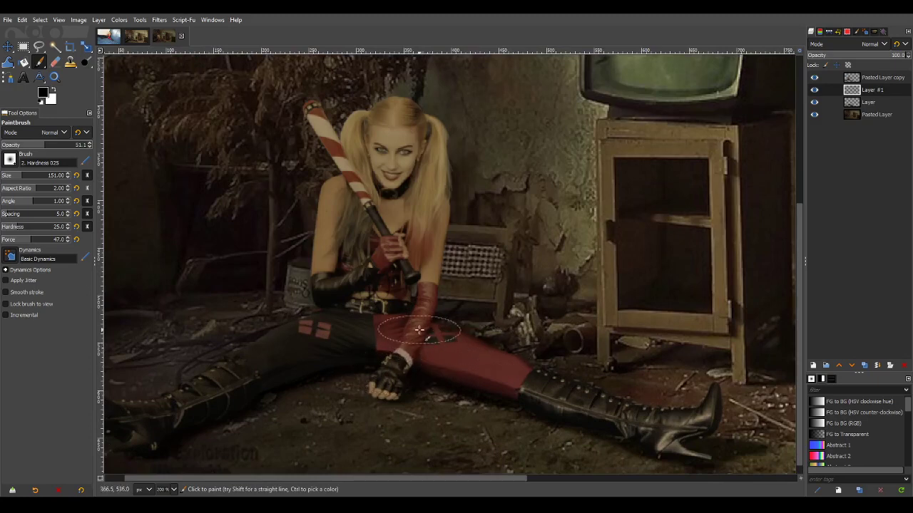
{"action": "scroll", "coordinate": [356, 335], "scroll_direction": "down", "scroll_amount": 3}
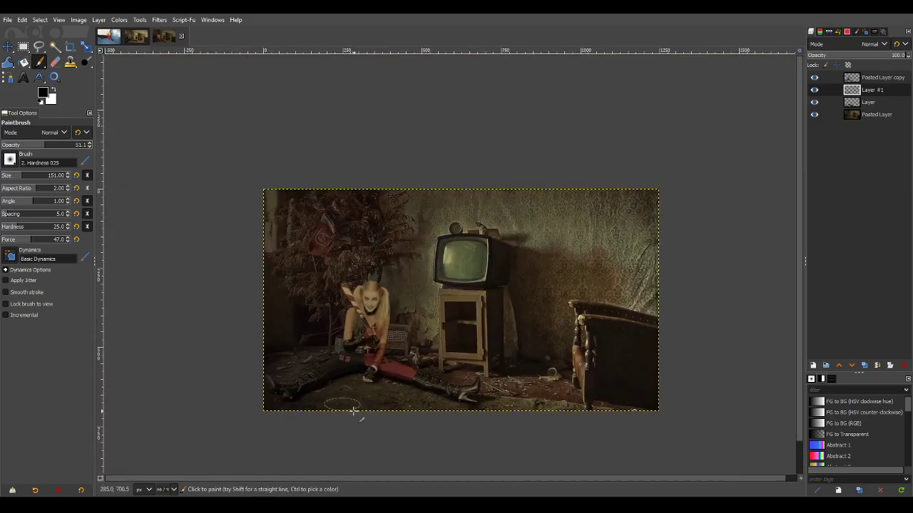
{"action": "scroll", "coordinate": [444, 408], "scroll_direction": "down", "scroll_amount": 1}
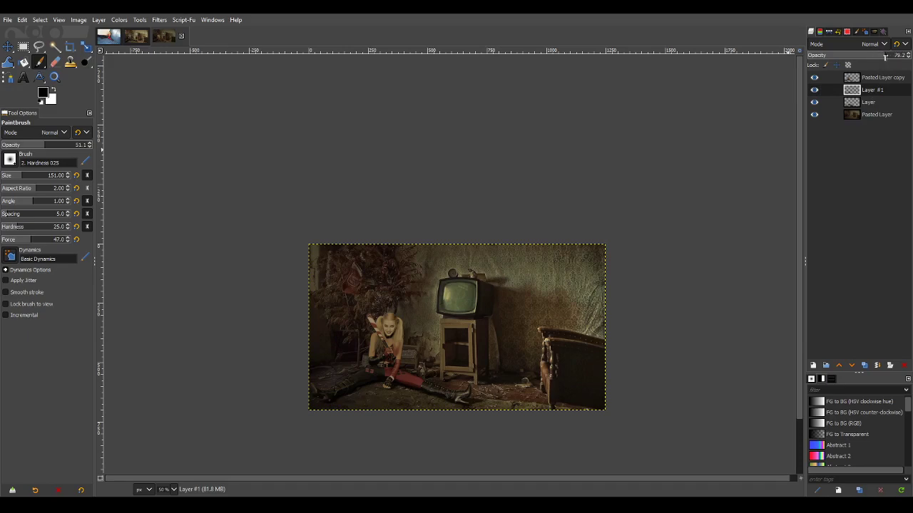
{"action": "scroll", "coordinate": [330, 366], "scroll_direction": "up", "scroll_amount": 2}
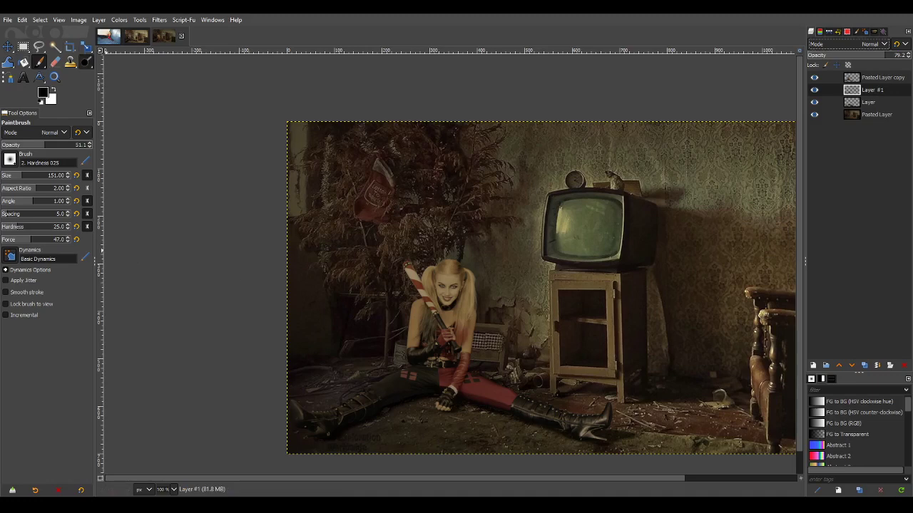
Step: Choose Dodge/Burn with a round brush at 80 opacity, zoomed in on Pasted Layer copy
{"action": "key", "text": "shift+d"}
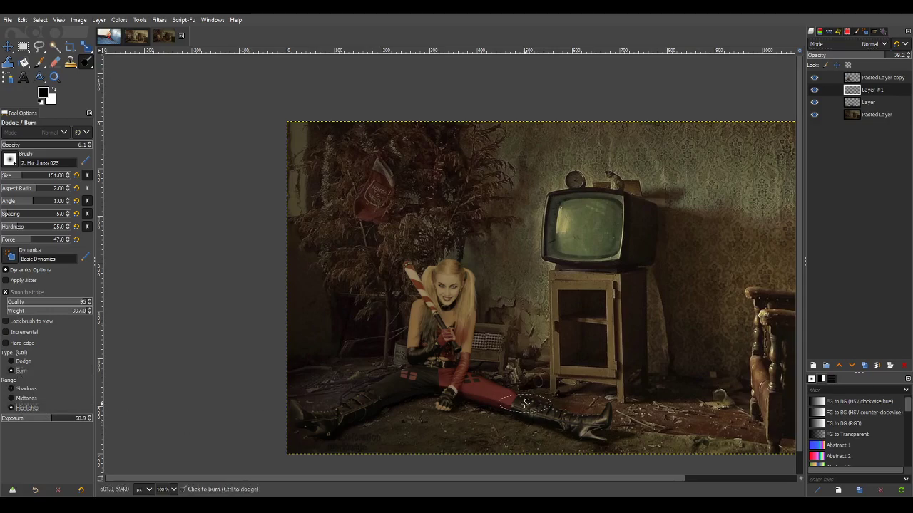
{"action": "key", "text": "plus"}
{"action": "key", "text": "plus"}
{"action": "key", "text": "plus"}
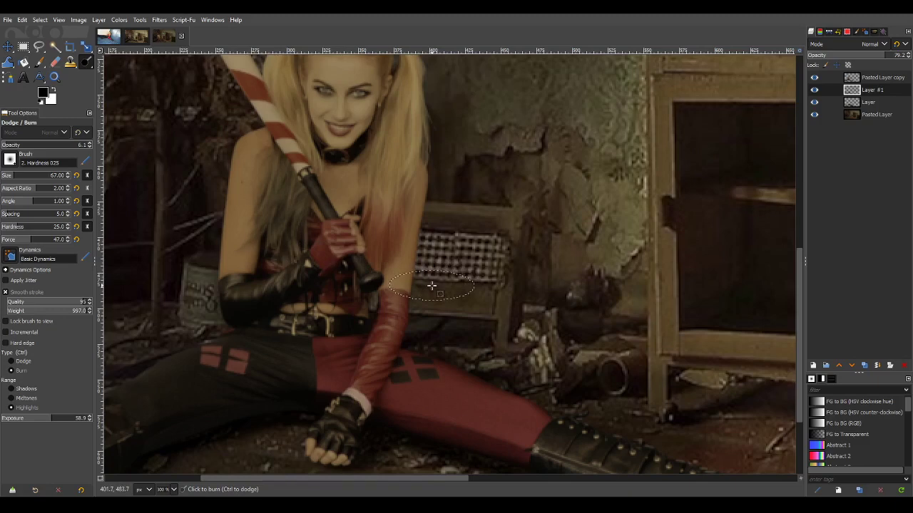
{"action": "scroll", "coordinate": [432, 288], "scroll_direction": "up", "scroll_amount": 3}
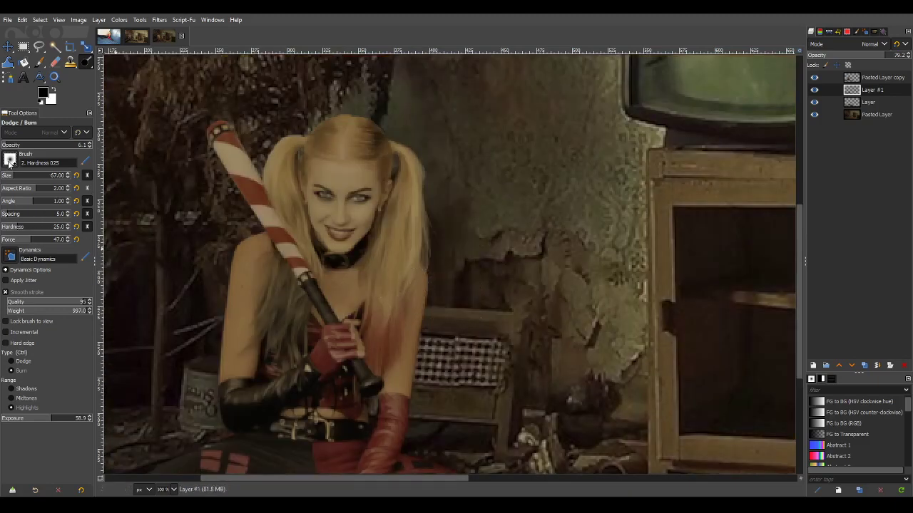
{"action": "left_click", "coordinate": [77, 188]}
{"action": "left_click", "coordinate": [867, 78]}
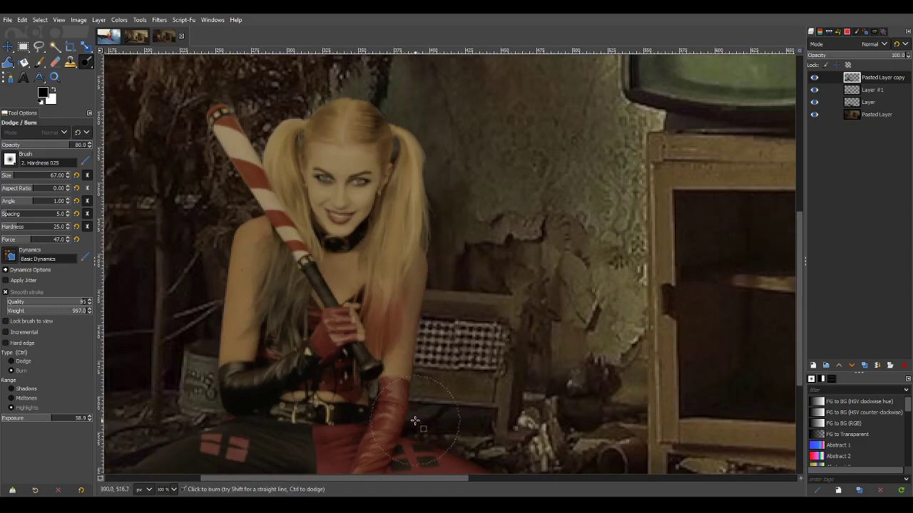
Step: Burn the red glove edge, leg diamond patches and gloved hand, undoing the stray stroke by the hair
{"action": "left_click_drag", "start_coordinate": [402, 457], "coordinate": [422, 387]}
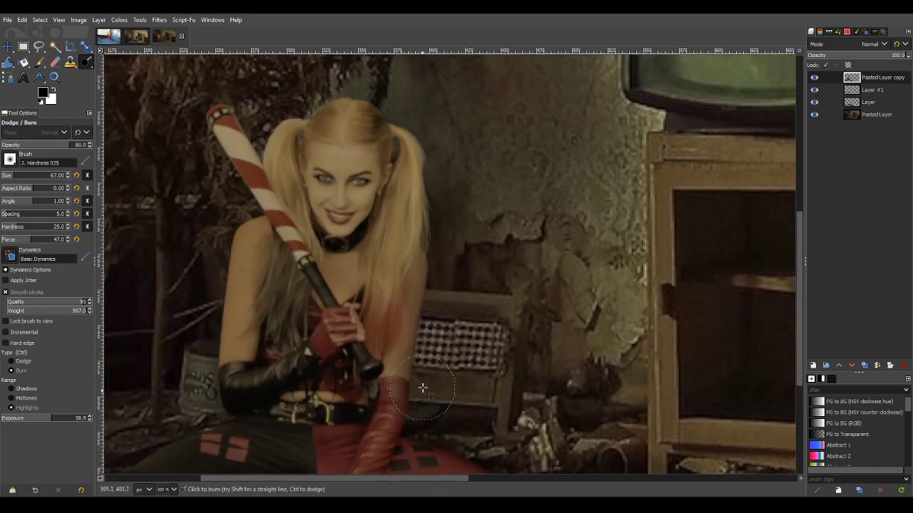
{"action": "left_click_drag", "start_coordinate": [435, 247], "coordinate": [425, 207]}
{"action": "key", "text": "ctrl+z"}
{"action": "scroll", "coordinate": [427, 413], "scroll_direction": "down", "scroll_amount": 3}
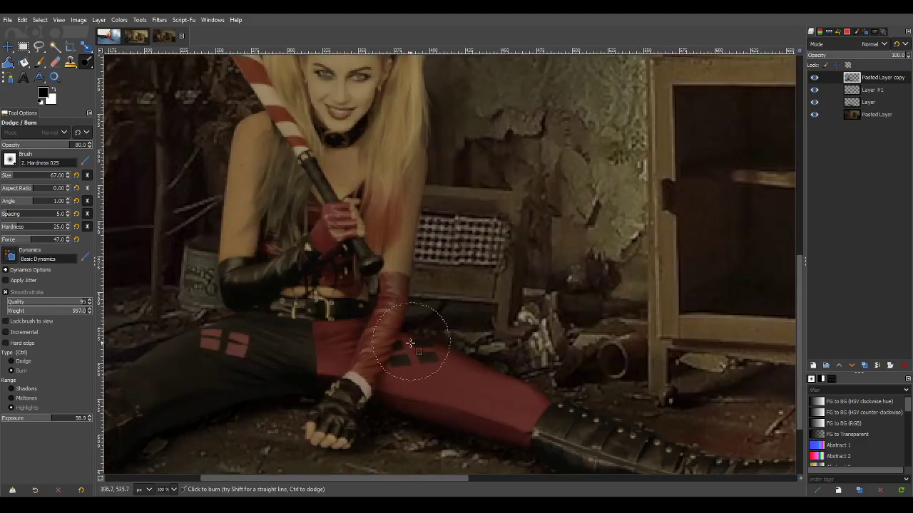
{"action": "mouse_move", "coordinate": [410, 343]}
{"action": "left_mouse_down"}
{"action": "mouse_move", "coordinate": [388, 394]}
{"action": "mouse_move", "coordinate": [404, 351]}
{"action": "left_mouse_up"}
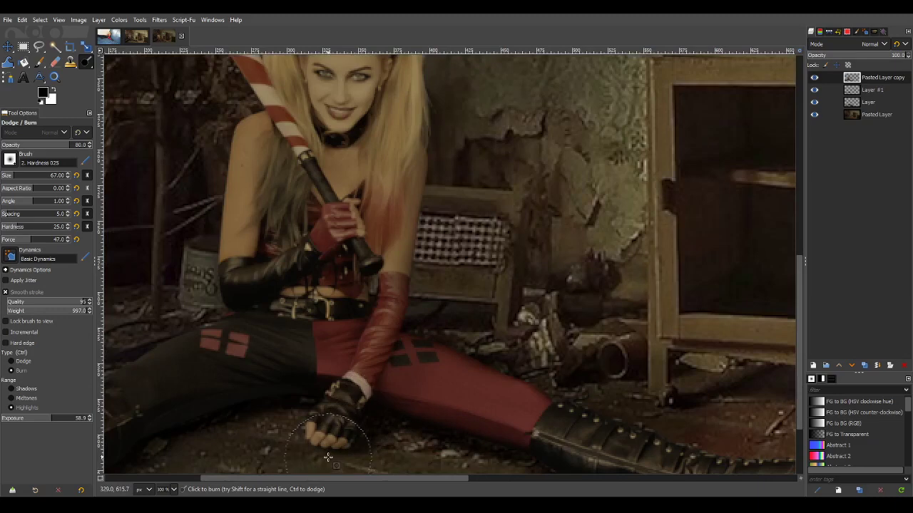
{"action": "mouse_move", "coordinate": [356, 453]}
{"action": "left_mouse_down"}
{"action": "mouse_move", "coordinate": [369, 444]}
{"action": "mouse_move", "coordinate": [352, 444]}
{"action": "mouse_move", "coordinate": [361, 435]}
{"action": "mouse_move", "coordinate": [348, 450]}
{"action": "left_mouse_up"}
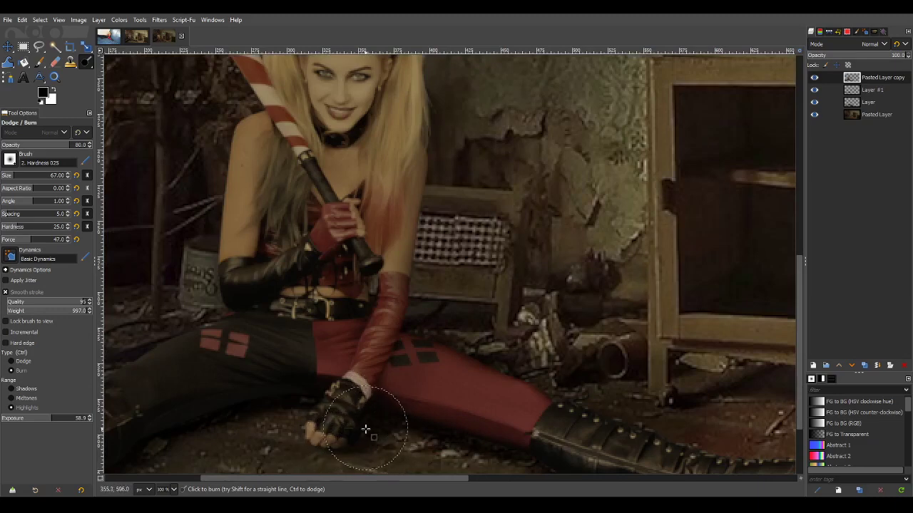
Step: Burn a strand of the model's hair darker
{"action": "scroll", "coordinate": [683, 385], "scroll_direction": "down", "scroll_amount": 4}
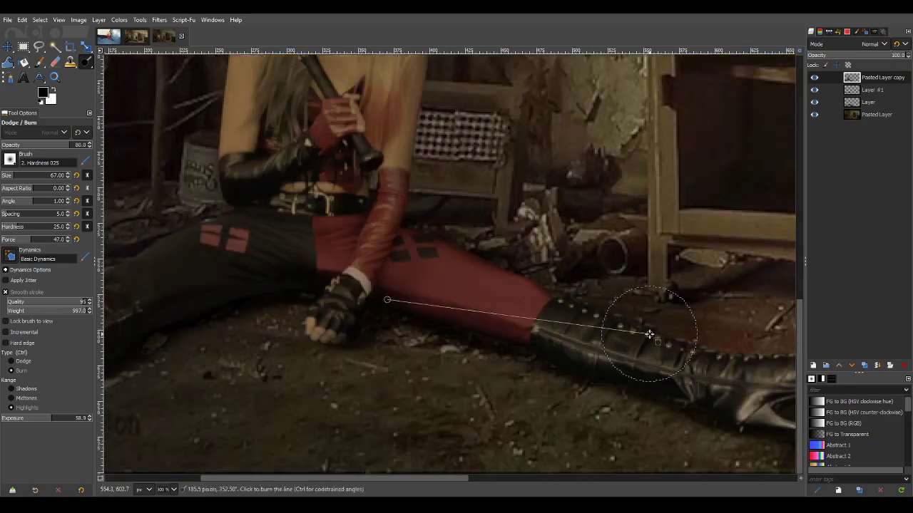
{"action": "scroll", "coordinate": [642, 342], "scroll_direction": "down", "scroll_amount": 4, "text": "ctrl"}
{"action": "scroll", "coordinate": [611, 364], "scroll_direction": "up", "scroll_amount": 4, "text": "ctrl"}
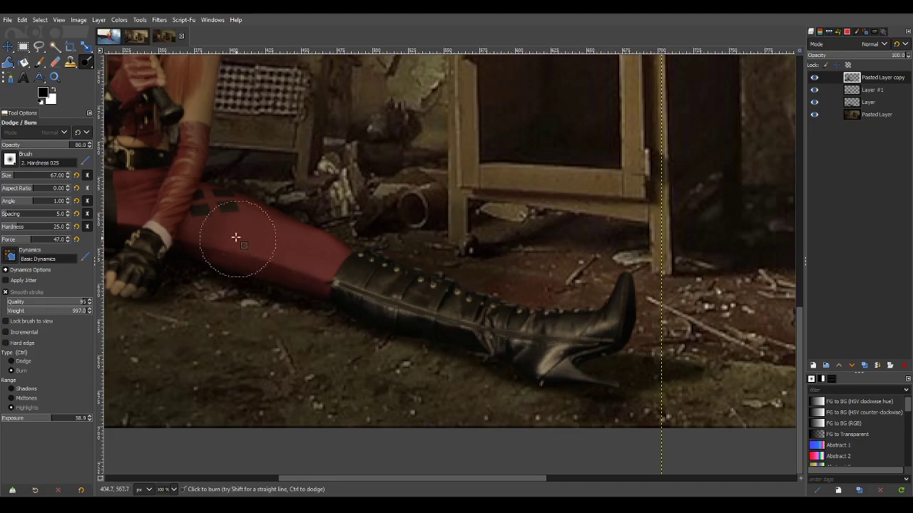
{"action": "scroll", "coordinate": [237, 231], "scroll_direction": "up", "scroll_amount": 5}
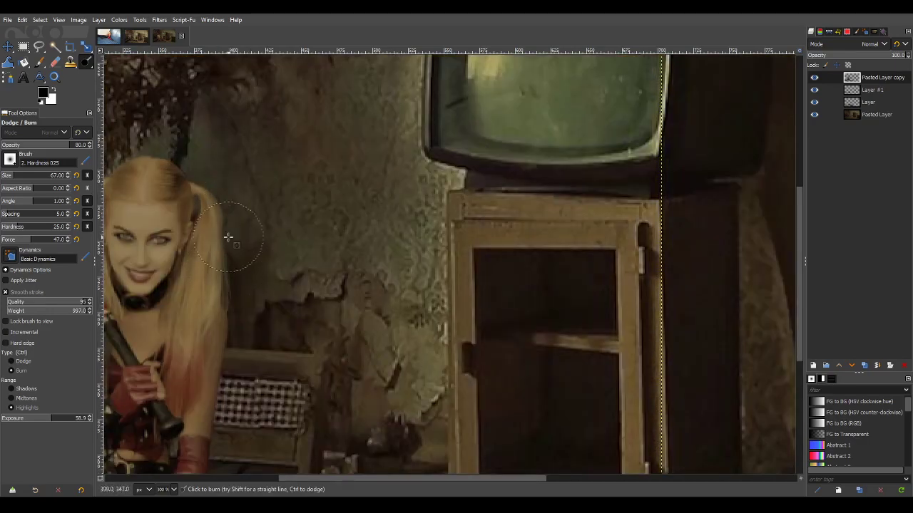
{"action": "left_click_drag", "start_coordinate": [188, 217], "coordinate": [188, 210]}
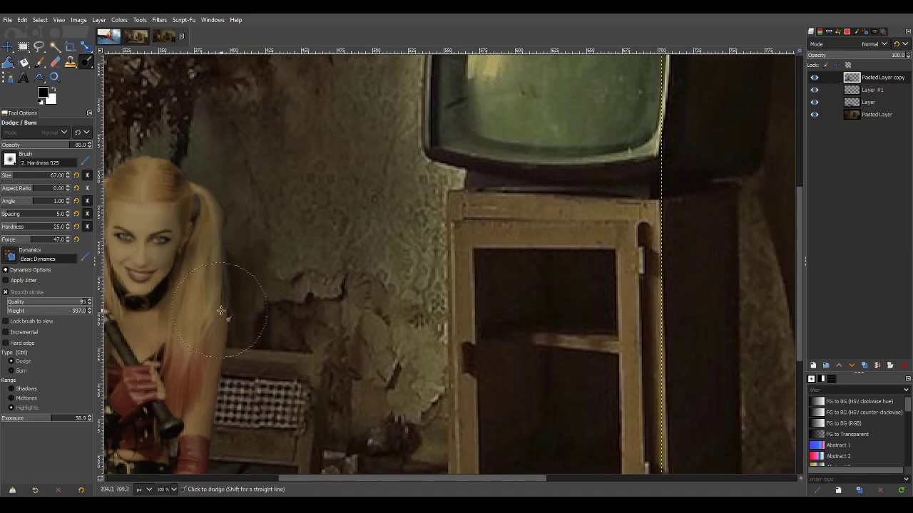
{"action": "scroll", "coordinate": [235, 327], "scroll_direction": "down", "scroll_amount": 1}
{"action": "scroll", "coordinate": [230, 320], "scroll_direction": "down", "scroll_amount": 1}
{"action": "scroll", "coordinate": [231, 321], "scroll_direction": "up", "scroll_amount": 3}
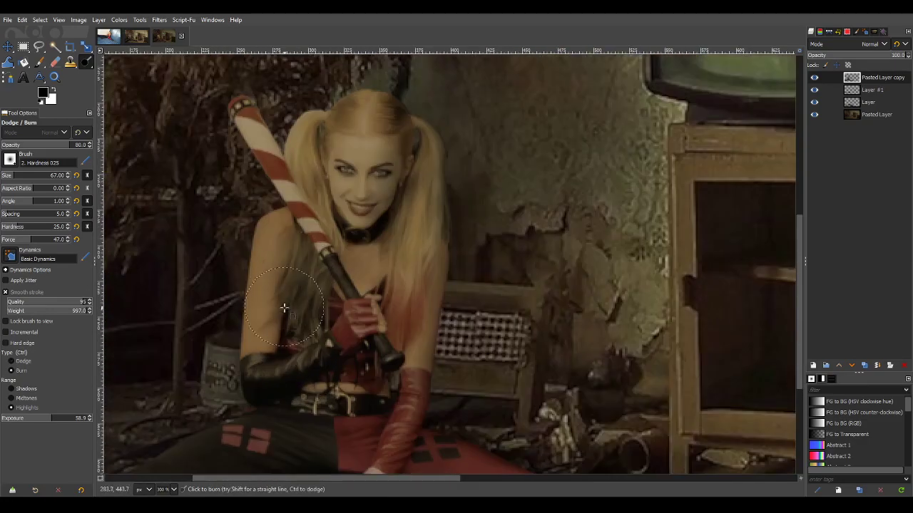
{"action": "scroll", "coordinate": [307, 398], "scroll_direction": "down", "scroll_amount": 4}
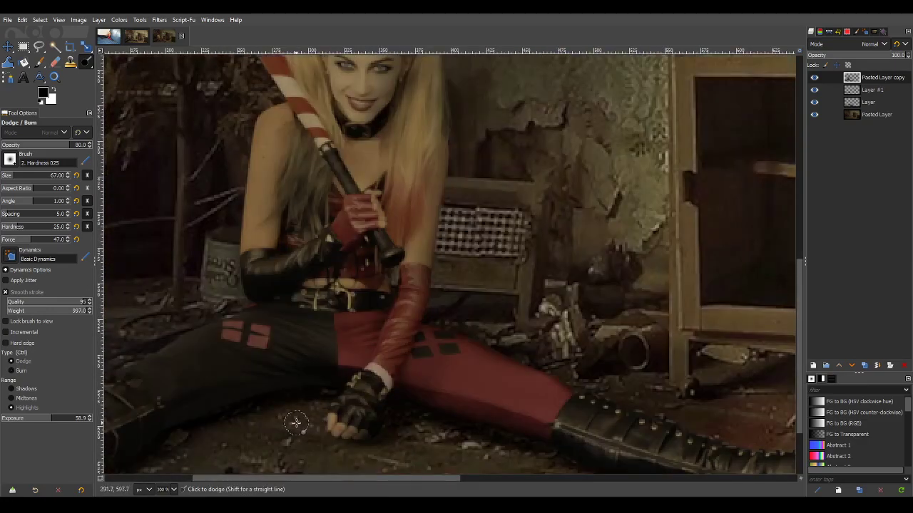
{"action": "scroll", "coordinate": [212, 460], "scroll_direction": "up", "scroll_amount": 2}
{"action": "scroll", "coordinate": [215, 454], "scroll_direction": "up", "scroll_amount": 1}
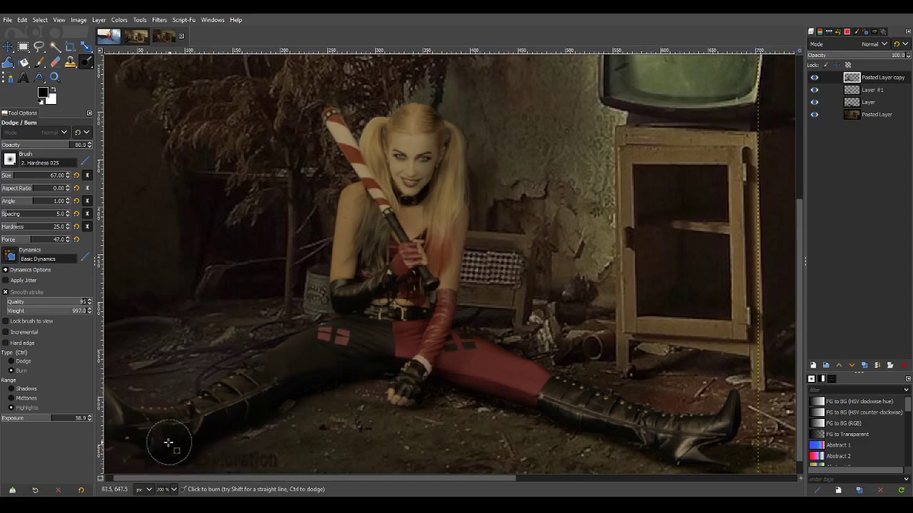
{"action": "scroll", "coordinate": [264, 385], "scroll_direction": "down", "scroll_amount": 2}
{"action": "scroll", "coordinate": [273, 275], "scroll_direction": "up", "scroll_amount": 1}
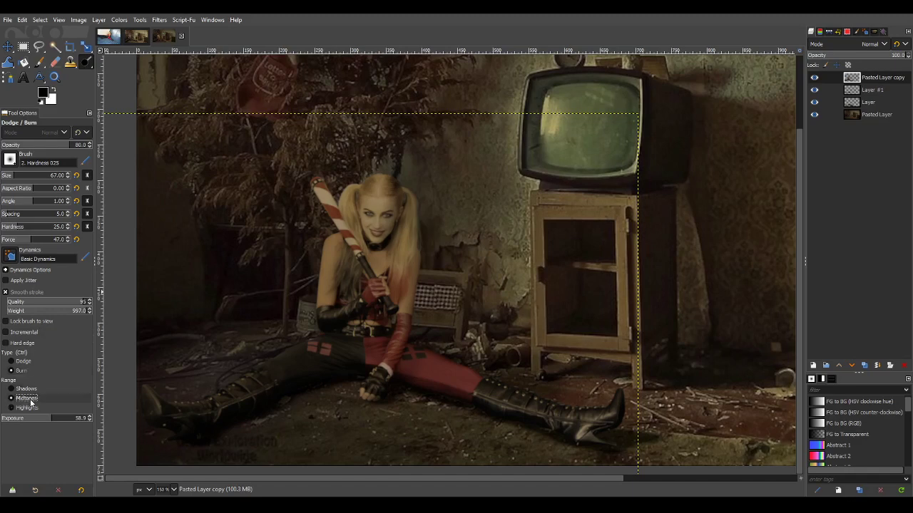
Step: Switch to Dodge and brighten the shoulder edge near the bat
{"action": "left_click", "coordinate": [26, 363]}
{"action": "scroll", "coordinate": [322, 248], "scroll_direction": "up", "scroll_amount": 2}
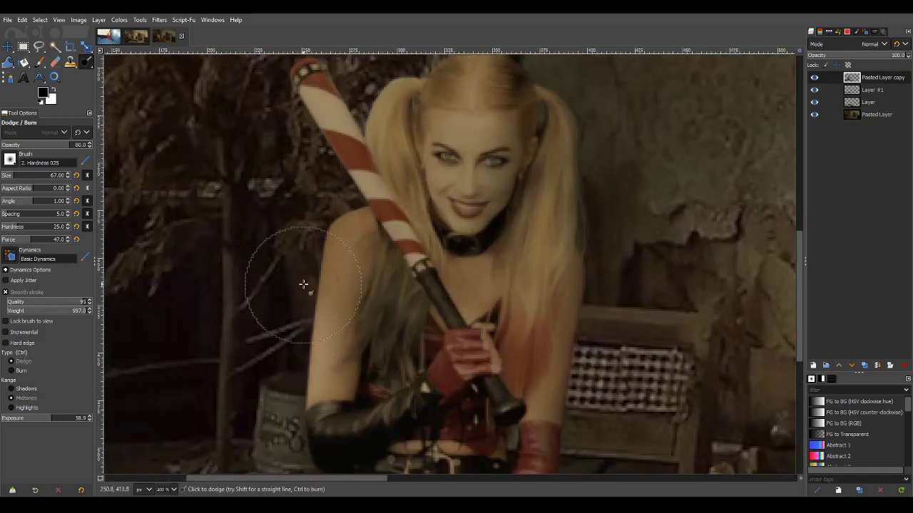
{"action": "mouse_move", "coordinate": [303, 284]}
{"action": "left_mouse_down"}
{"action": "mouse_move", "coordinate": [306, 242]}
{"action": "mouse_move", "coordinate": [327, 199]}
{"action": "left_mouse_up"}
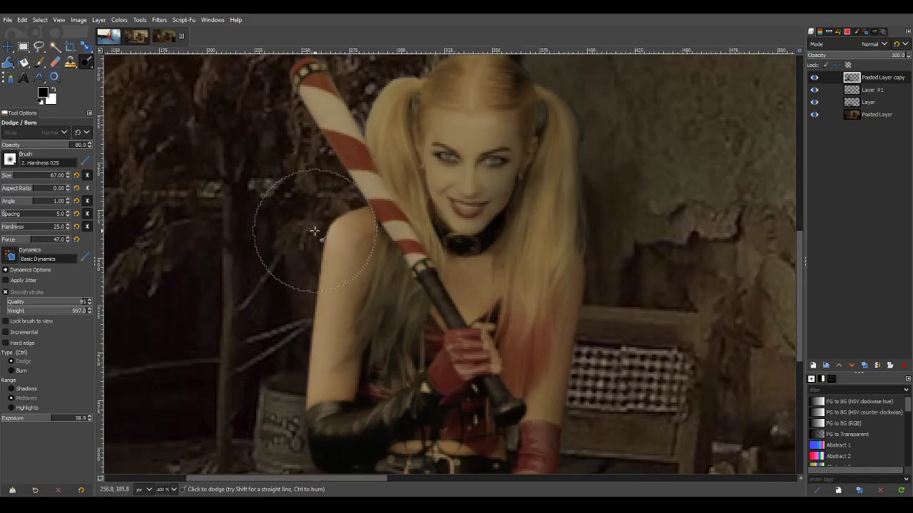
Step: Set the dodge Range to Highlights
{"action": "scroll", "coordinate": [263, 336], "scroll_direction": "down", "scroll_amount": 2}
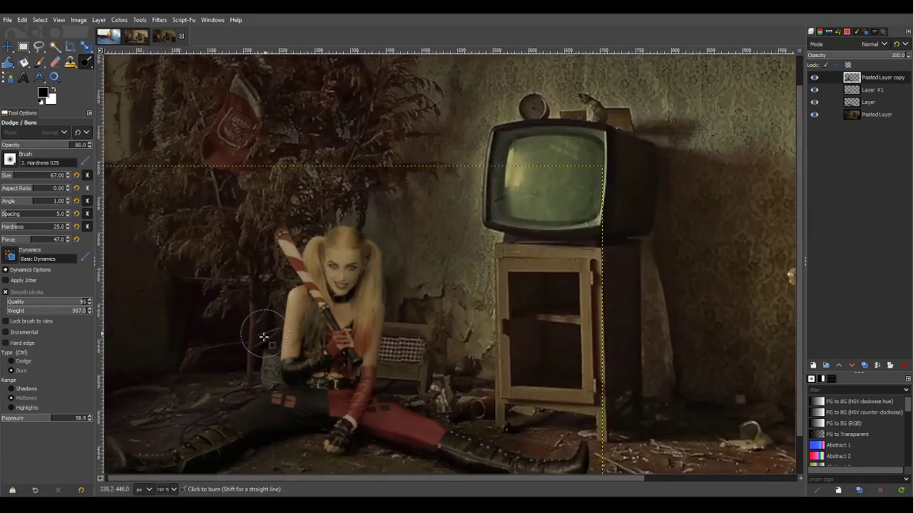
{"action": "scroll", "coordinate": [255, 349], "scroll_direction": "down", "scroll_amount": 1}
{"action": "scroll", "coordinate": [256, 316], "scroll_direction": "up", "scroll_amount": 2}
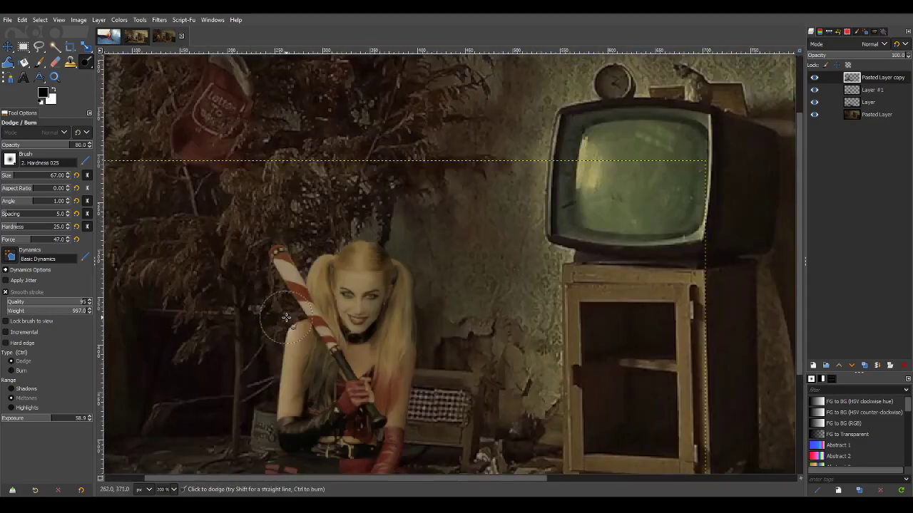
{"action": "scroll", "coordinate": [187, 385], "scroll_direction": "down", "scroll_amount": 2}
{"action": "scroll", "coordinate": [193, 422], "scroll_direction": "down", "scroll_amount": 1}
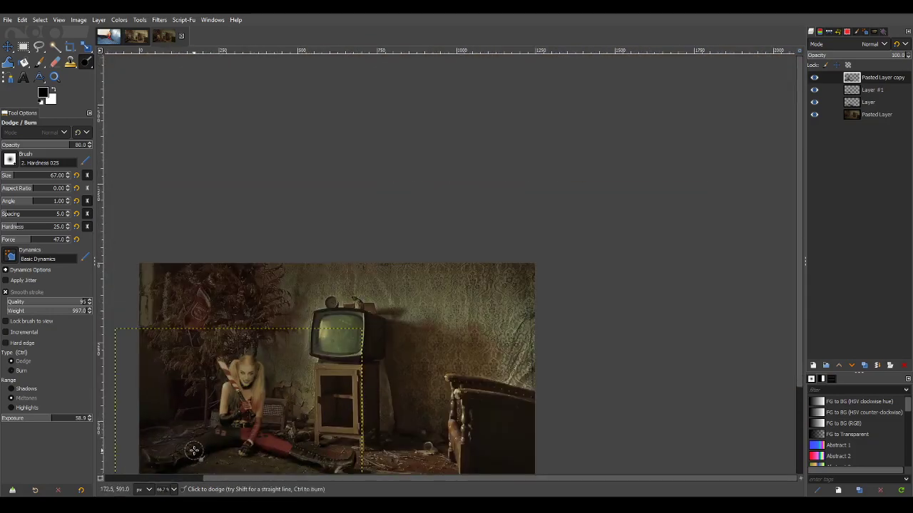
{"action": "scroll", "coordinate": [194, 453], "scroll_direction": "up", "scroll_amount": 1}
{"action": "scroll", "coordinate": [249, 327], "scroll_direction": "up", "scroll_amount": 3}
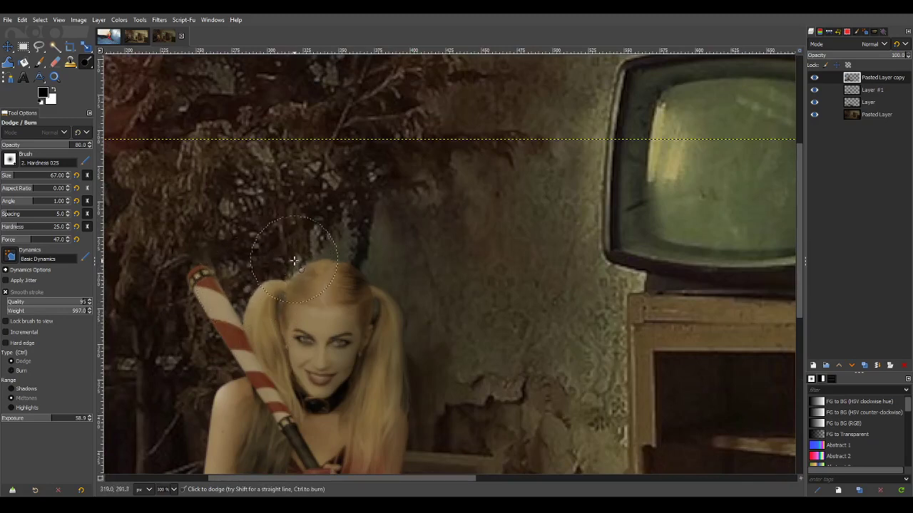
{"action": "scroll", "coordinate": [271, 347], "scroll_direction": "down", "scroll_amount": 2}
{"action": "scroll", "coordinate": [325, 425], "scroll_direction": "up", "scroll_amount": 1}
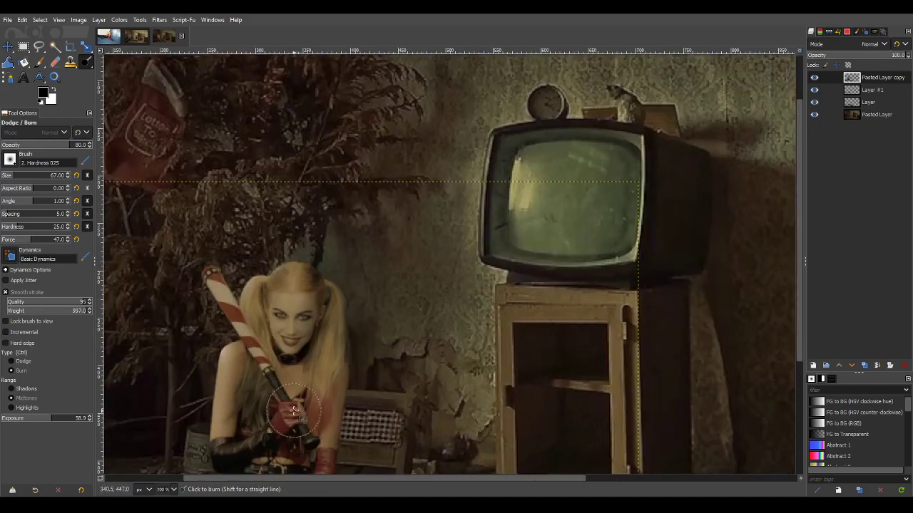
{"action": "scroll", "coordinate": [270, 332], "scroll_direction": "up", "scroll_amount": 1}
{"action": "scroll", "coordinate": [262, 322], "scroll_direction": "down", "scroll_amount": 1}
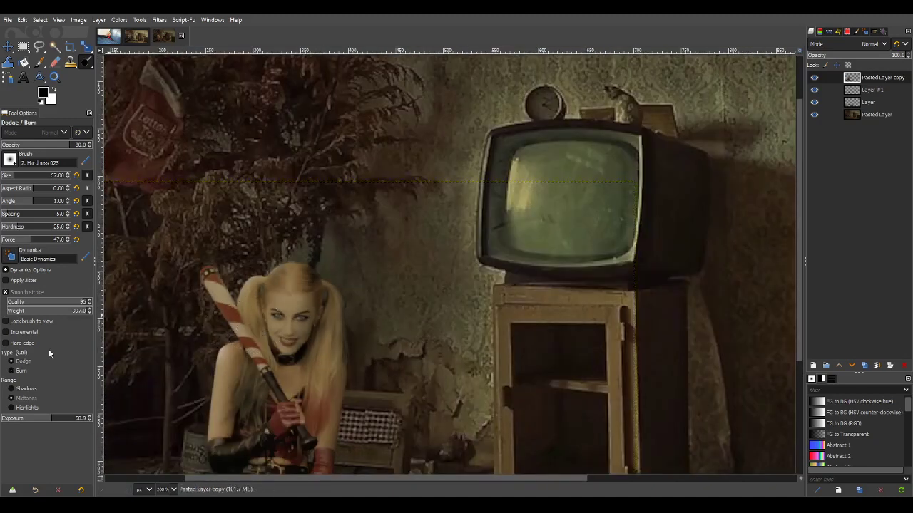
{"action": "left_click", "coordinate": [21, 408]}
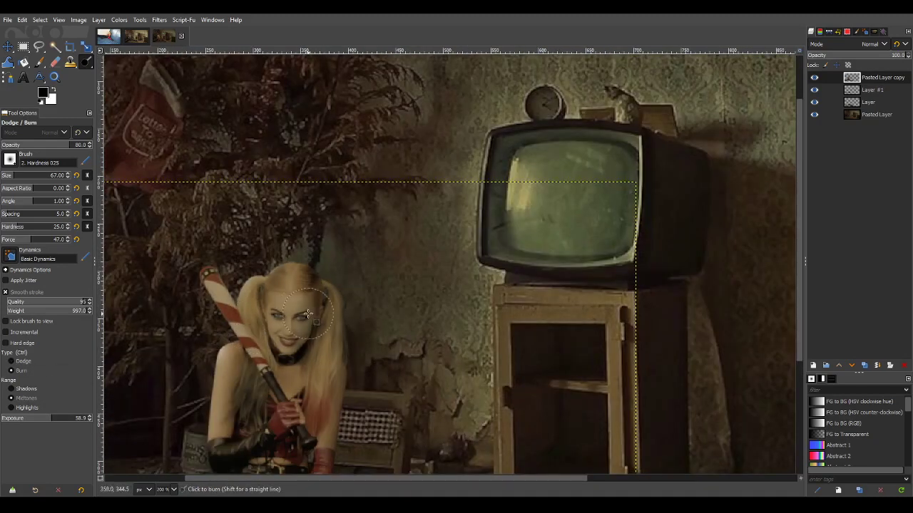
Step: Switch the Dodge/Burn tool back to Dodge and brighten the crown of the hair
{"action": "left_click", "coordinate": [21, 407]}
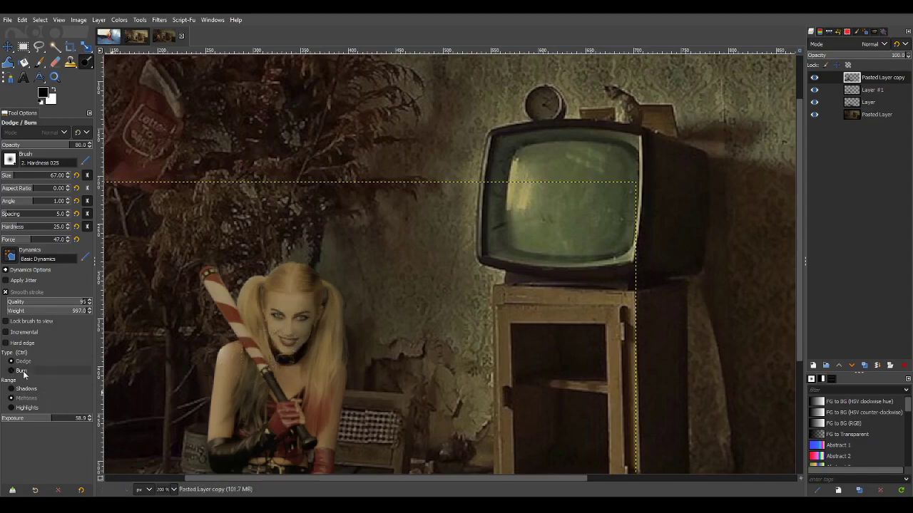
{"action": "scroll", "coordinate": [131, 368], "scroll_direction": "up", "scroll_amount": 1}
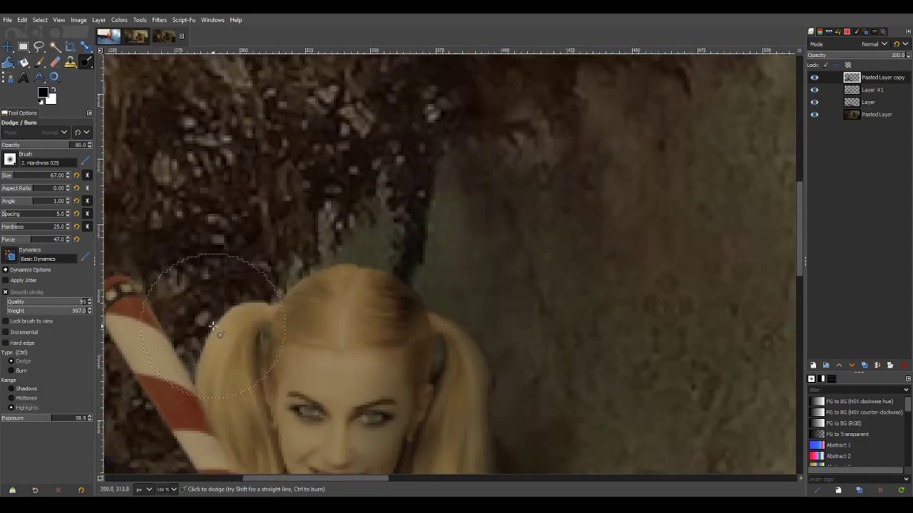
{"action": "mouse_move", "coordinate": [284, 281]}
{"action": "left_mouse_down"}
{"action": "mouse_move", "coordinate": [298, 291]}
{"action": "mouse_move", "coordinate": [285, 291]}
{"action": "left_mouse_up"}
{"action": "scroll", "coordinate": [285, 291], "scroll_direction": "down", "scroll_amount": 3}
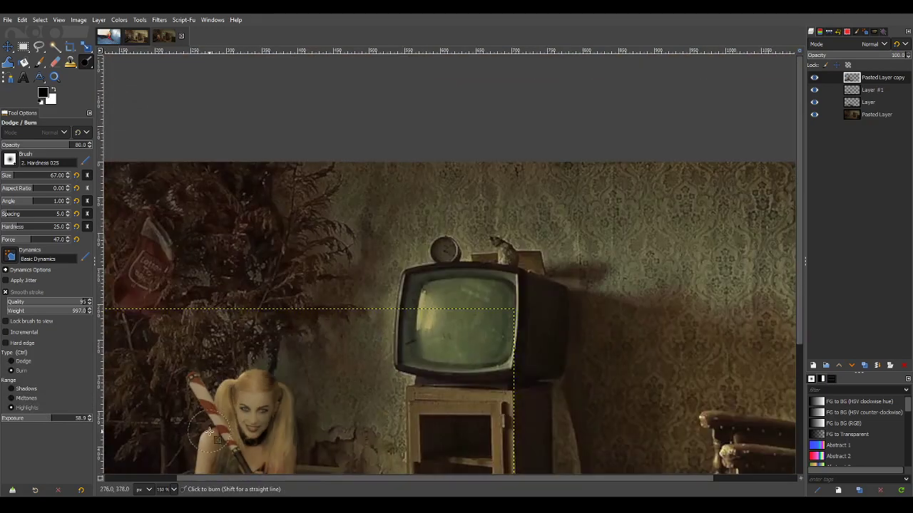
Step: Lighten the model's boot and lower legs with a dodge stroke
{"action": "scroll", "coordinate": [165, 299], "scroll_direction": "up", "scroll_amount": 2}
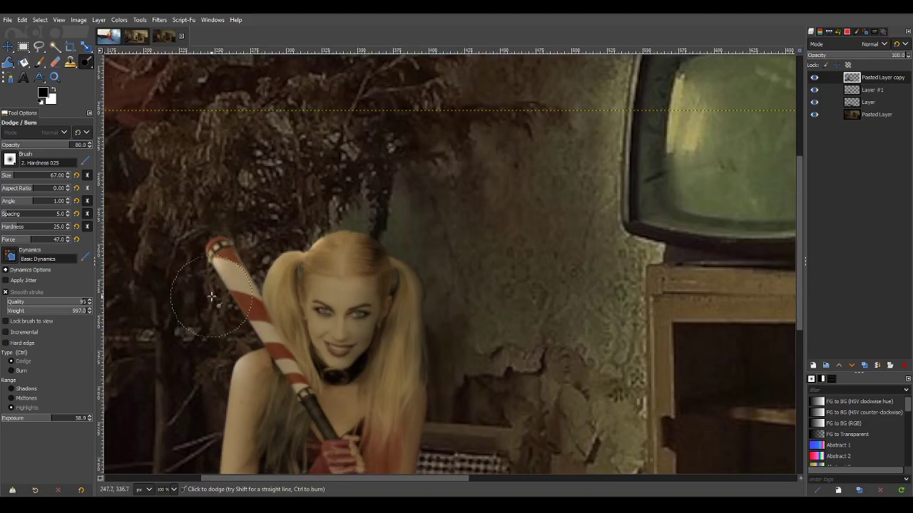
{"action": "scroll", "coordinate": [209, 245], "scroll_direction": "down", "scroll_amount": 5}
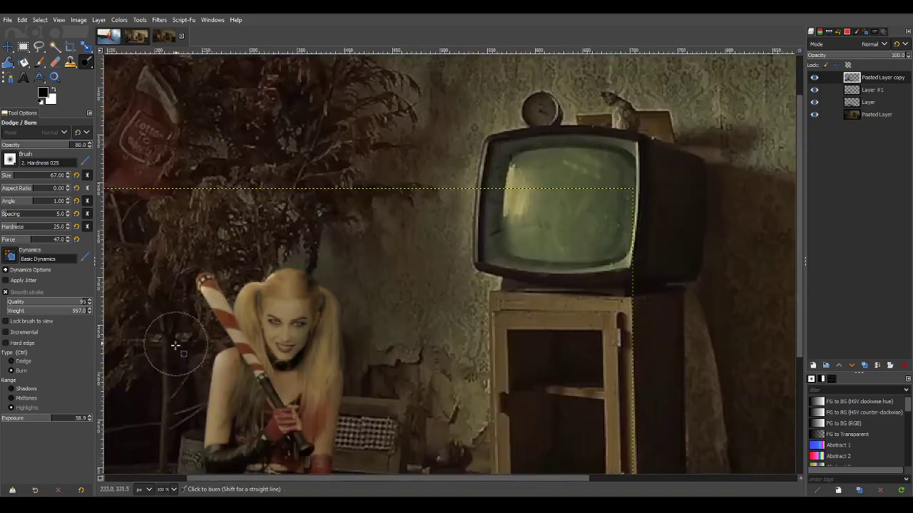
{"action": "scroll", "coordinate": [158, 441], "scroll_direction": "up", "scroll_amount": 4}
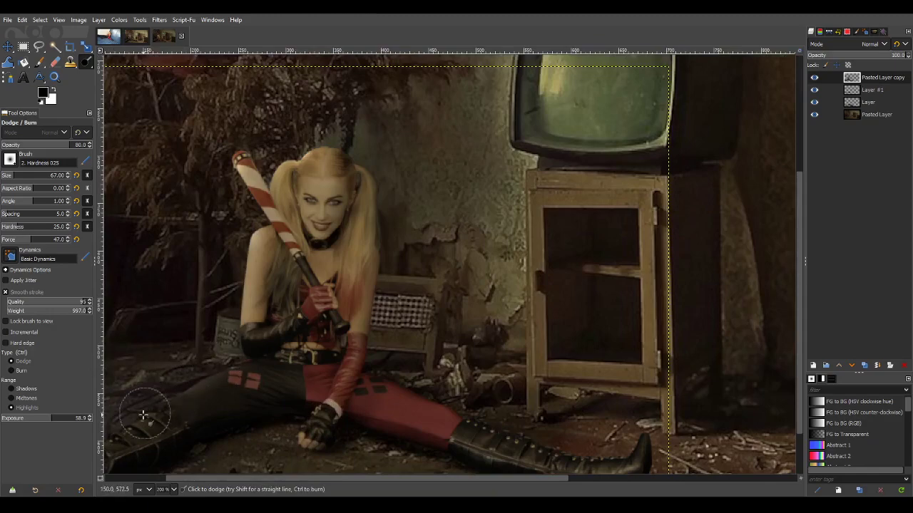
{"action": "scroll", "coordinate": [173, 428], "scroll_direction": "right", "scroll_amount": 5}
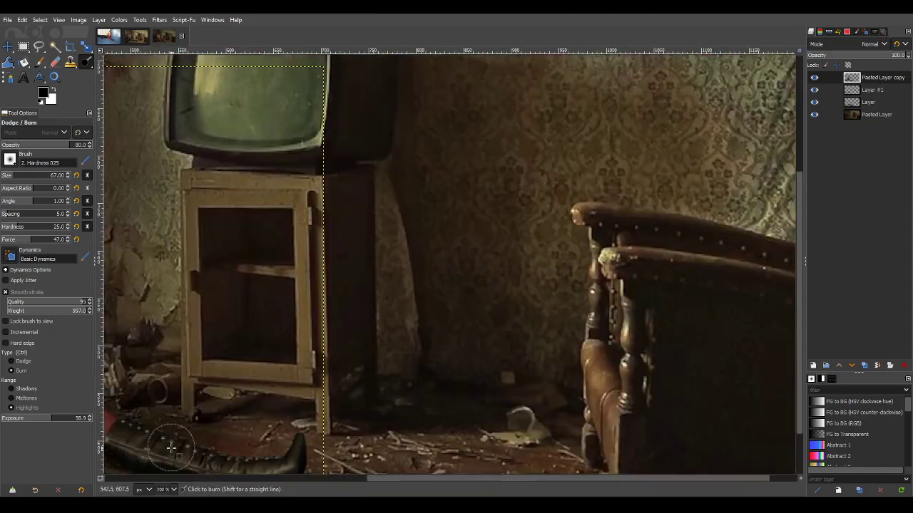
{"action": "scroll", "coordinate": [183, 436], "scroll_direction": "up", "scroll_amount": 2}
{"action": "scroll", "coordinate": [214, 432], "scroll_direction": "left", "scroll_amount": 5}
{"action": "scroll", "coordinate": [228, 429], "scroll_direction": "down", "scroll_amount": 2}
{"action": "scroll", "coordinate": [234, 427], "scroll_direction": "up", "scroll_amount": 1}
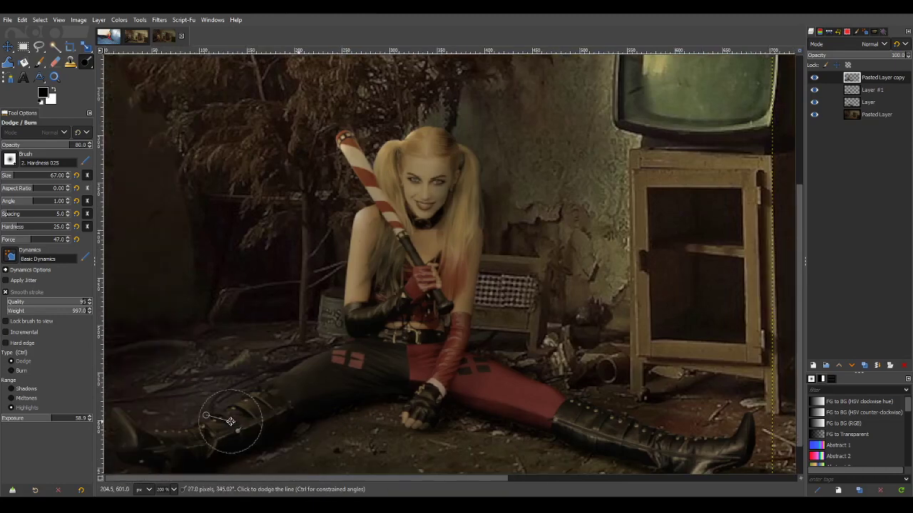
{"action": "mouse_move", "coordinate": [258, 375]}
{"action": "left_mouse_down"}
{"action": "mouse_move", "coordinate": [216, 406]}
{"action": "mouse_move", "coordinate": [158, 422]}
{"action": "mouse_move", "coordinate": [143, 416]}
{"action": "mouse_move", "coordinate": [210, 410]}
{"action": "mouse_move", "coordinate": [258, 387]}
{"action": "left_mouse_up"}
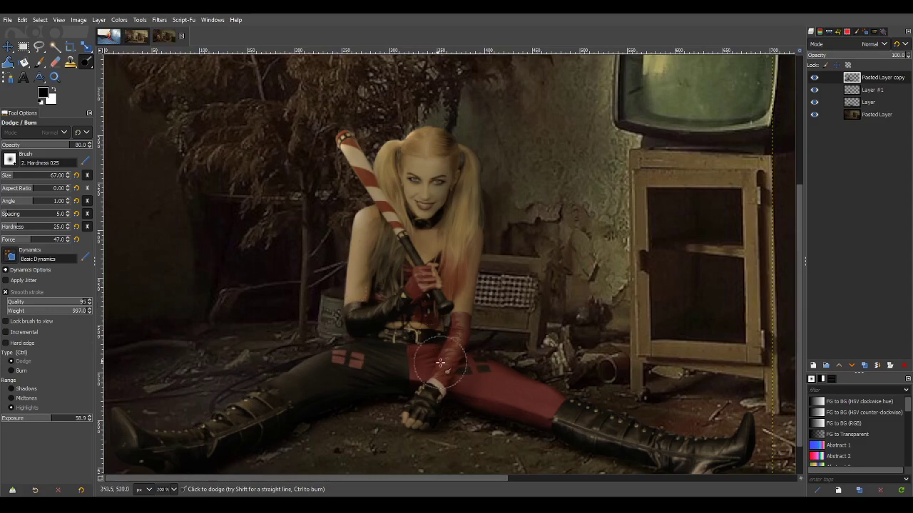
{"action": "scroll", "coordinate": [477, 368], "scroll_direction": "down", "scroll_amount": 3}
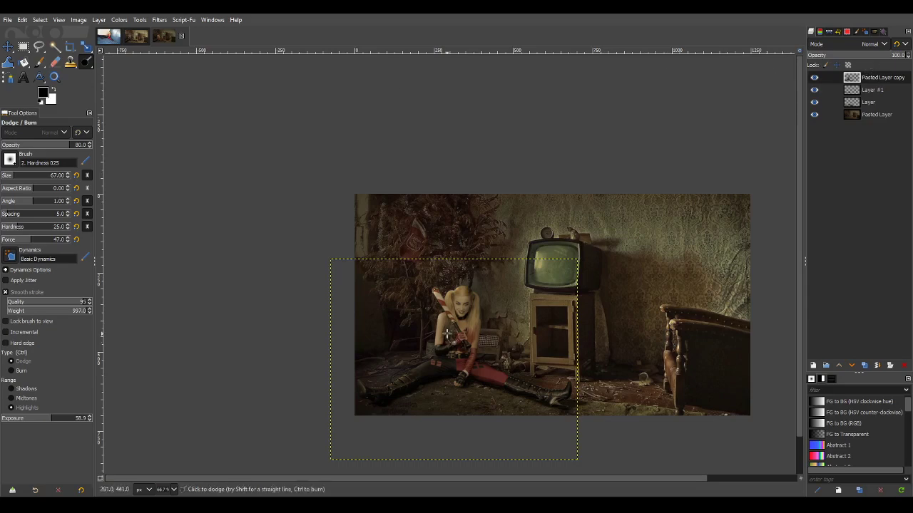
Step: Enlarge the Dodge/Burn brush size to 157 in Tool Options
{"action": "scroll", "coordinate": [498, 375], "scroll_direction": "up", "scroll_amount": 1}
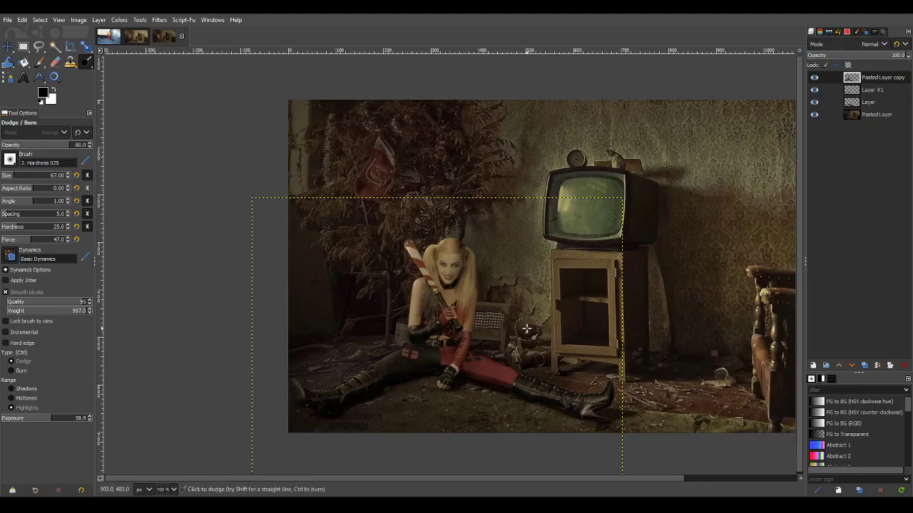
{"action": "scroll", "coordinate": [588, 325], "scroll_direction": "down", "scroll_amount": 1}
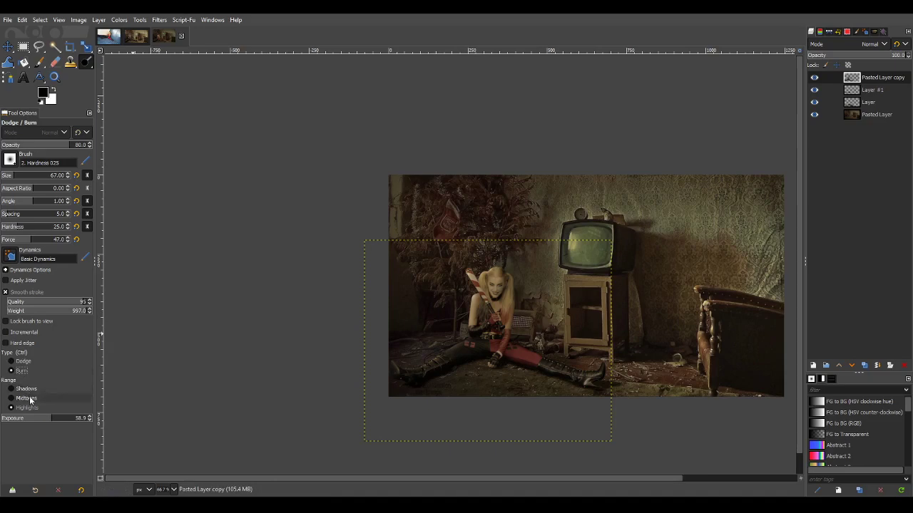
{"action": "left_click", "coordinate": [22, 178]}
Step: Dodge over the model's arm and bat area with the size-157 brush
{"action": "scroll", "coordinate": [458, 313], "scroll_direction": "up", "scroll_amount": 2}
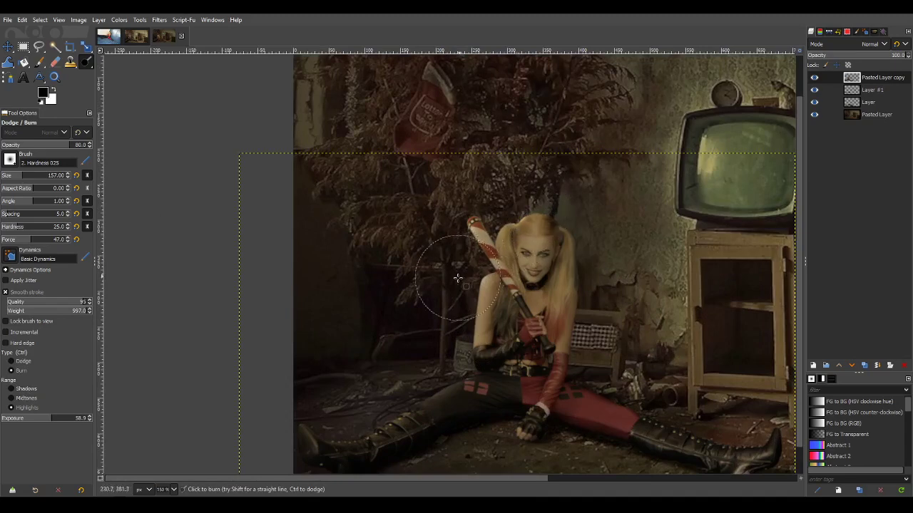
{"action": "scroll", "coordinate": [432, 382], "scroll_direction": "down", "scroll_amount": 2}
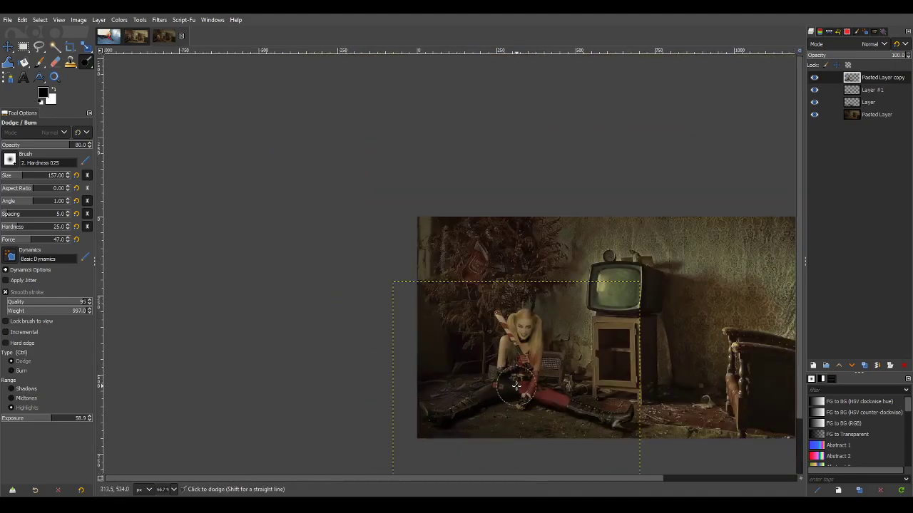
{"action": "scroll", "coordinate": [484, 357], "scroll_direction": "up", "scroll_amount": 1}
{"action": "mouse_move", "coordinate": [484, 356]}
{"action": "left_mouse_down"}
{"action": "mouse_move", "coordinate": [472, 346]}
{"action": "mouse_move", "coordinate": [492, 363]}
{"action": "left_mouse_up"}
{"action": "scroll", "coordinate": [583, 408], "scroll_direction": "down", "scroll_amount": 1}
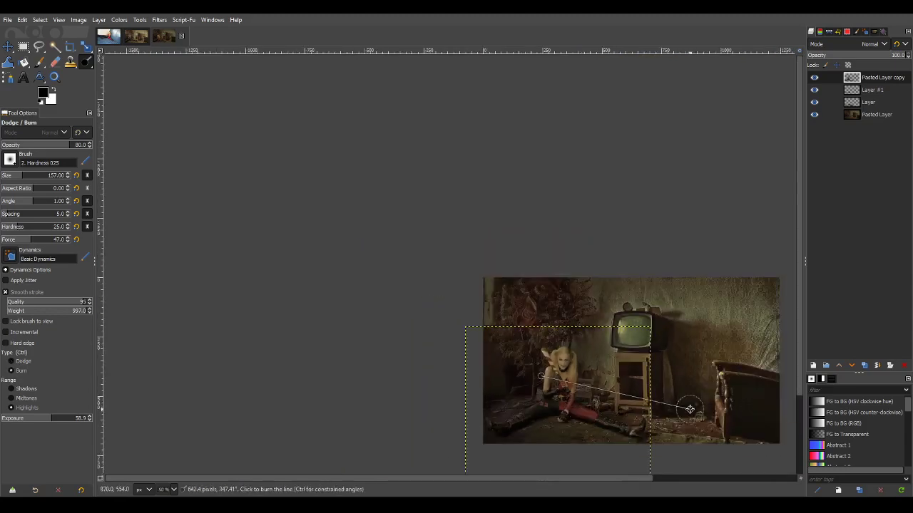
{"action": "scroll", "coordinate": [614, 383], "scroll_direction": "right", "scroll_amount": 3}
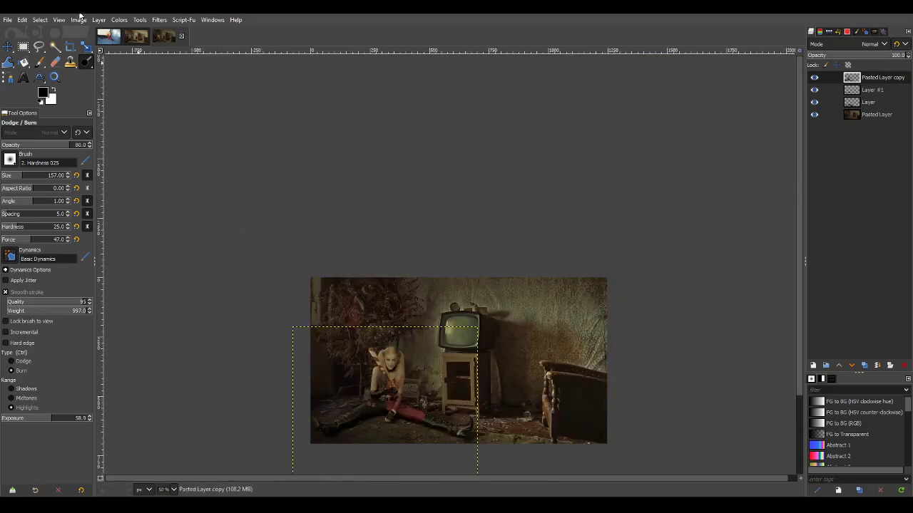
{"action": "left_click", "coordinate": [106, 38]}
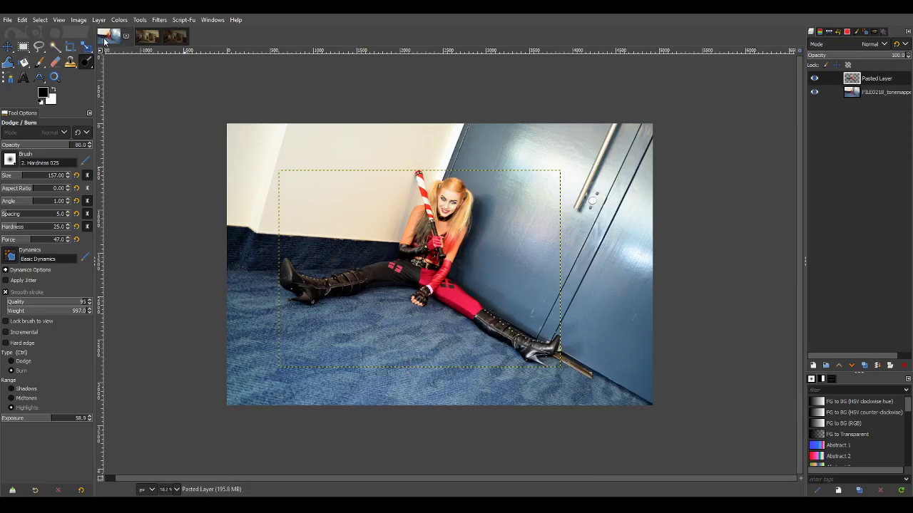
{"action": "left_click", "coordinate": [174, 37]}
{"action": "left_click", "coordinate": [871, 115]}
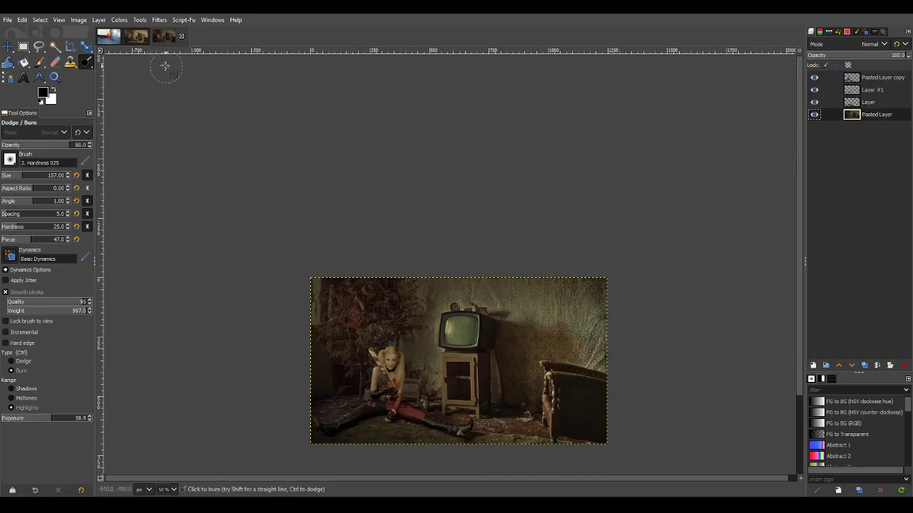
{"action": "left_click", "coordinate": [136, 37]}
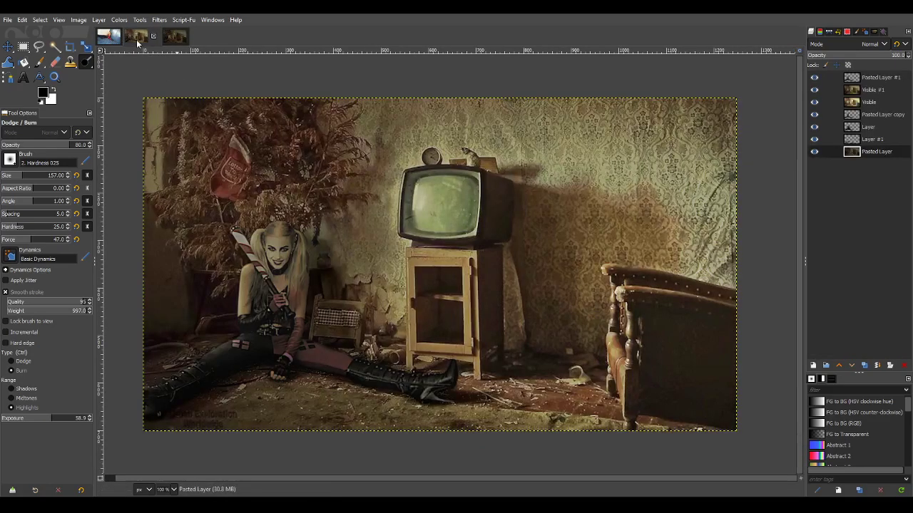
{"action": "key", "text": "minus"}
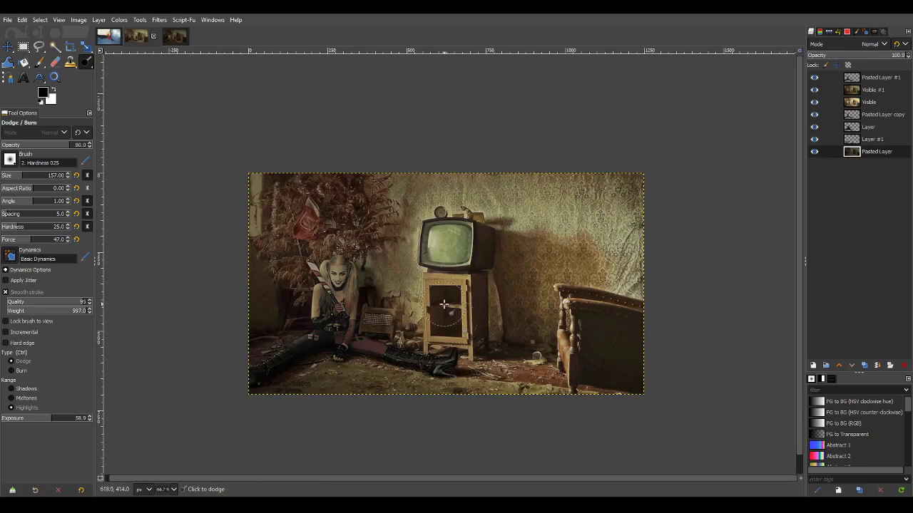
{"action": "left_click", "coordinate": [175, 37]}
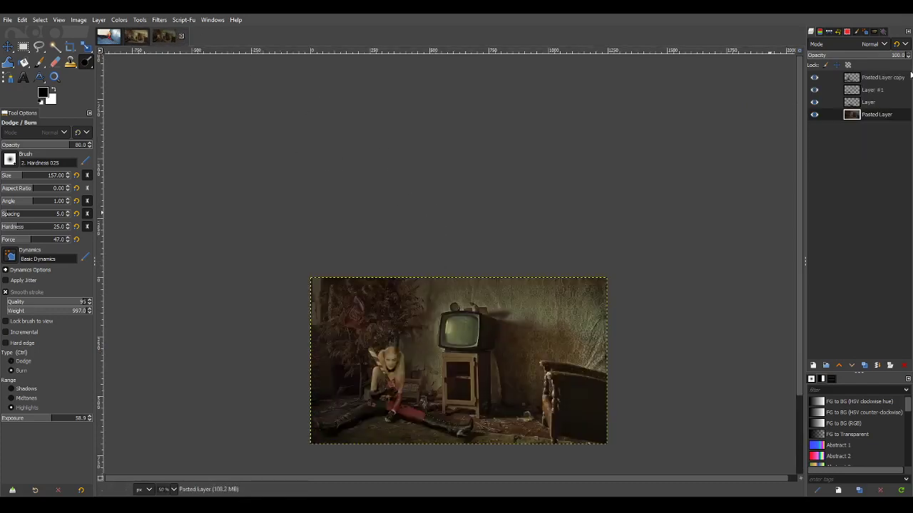
Step: Create a merged Visible layer above Pasted Layer copy using New from Visible
{"action": "left_click", "coordinate": [879, 77]}
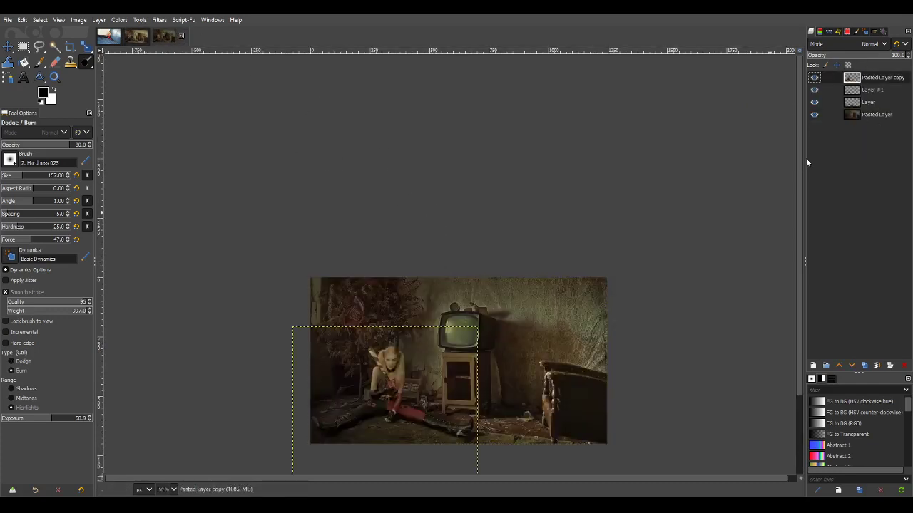
{"action": "key", "text": "ctrl+shift+alt+e"}
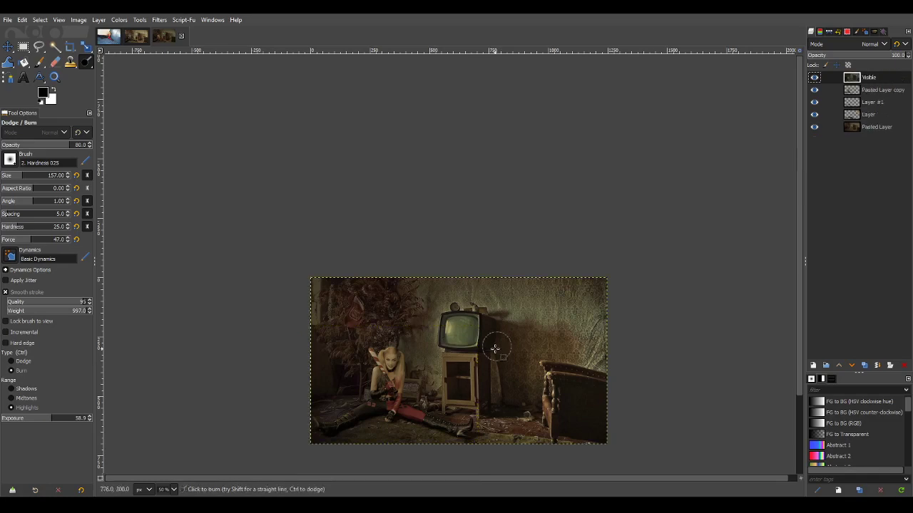
{"action": "key", "text": "1"}
Step: Zoom out to the whole image and start a Colors > Levels adjustment on the Visible layer
{"action": "key", "text": "minus"}
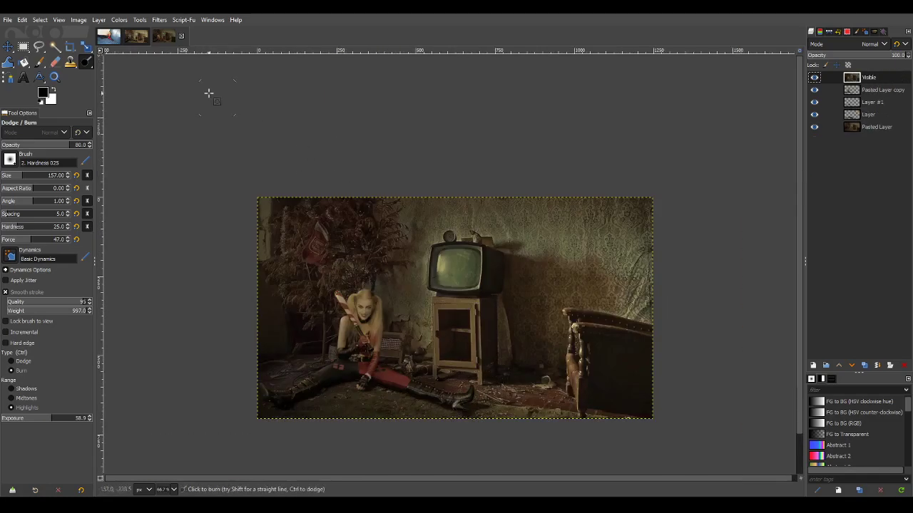
{"action": "left_click", "coordinate": [117, 20]}
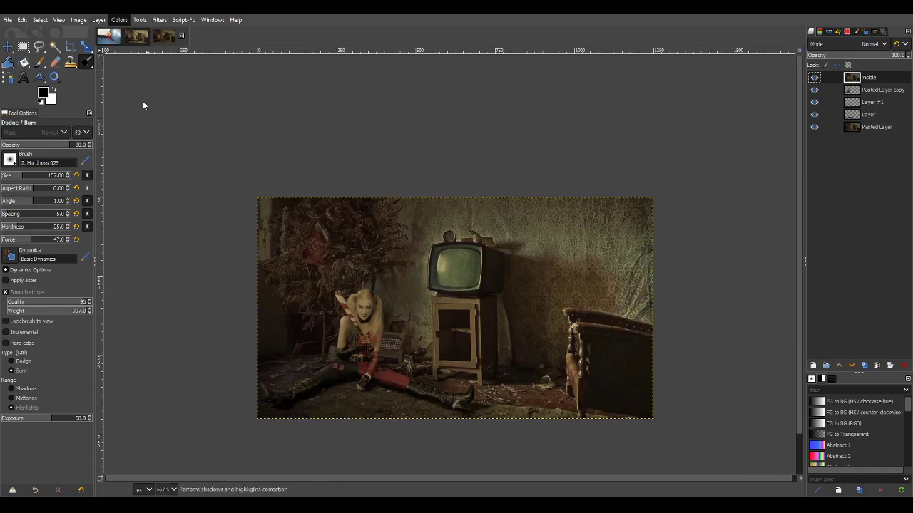
{"action": "left_click", "coordinate": [142, 116]}
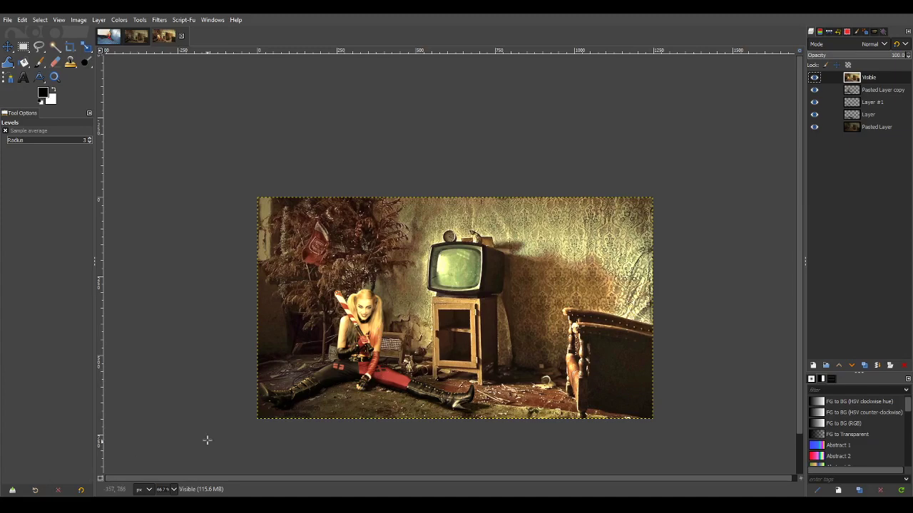
{"action": "left_click", "coordinate": [140, 39]}
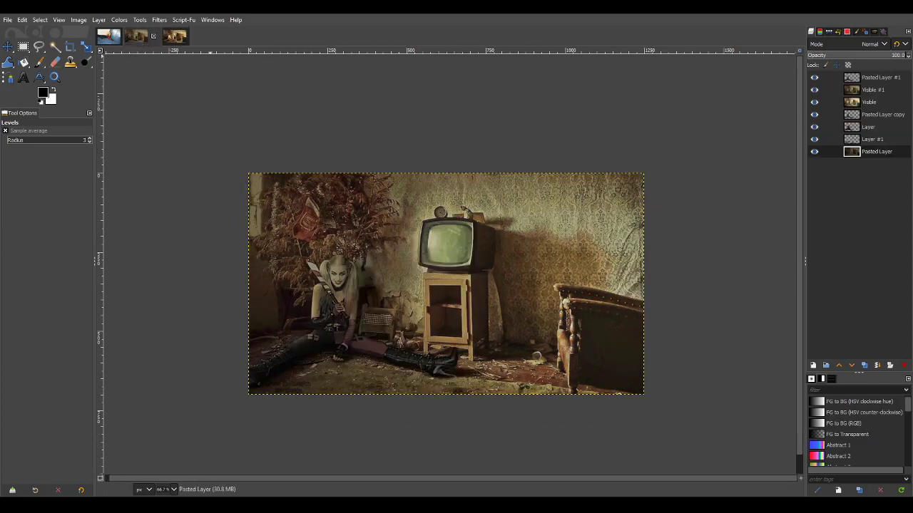
{"action": "left_click", "coordinate": [171, 37]}
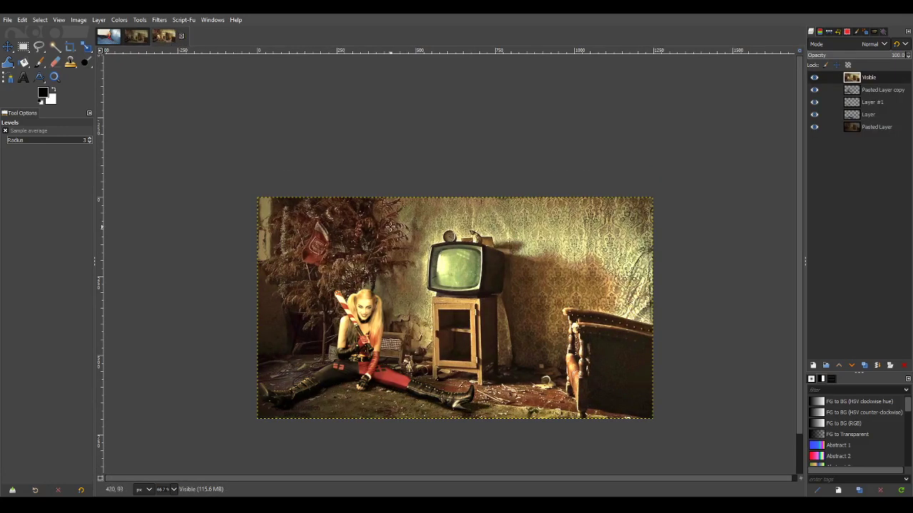